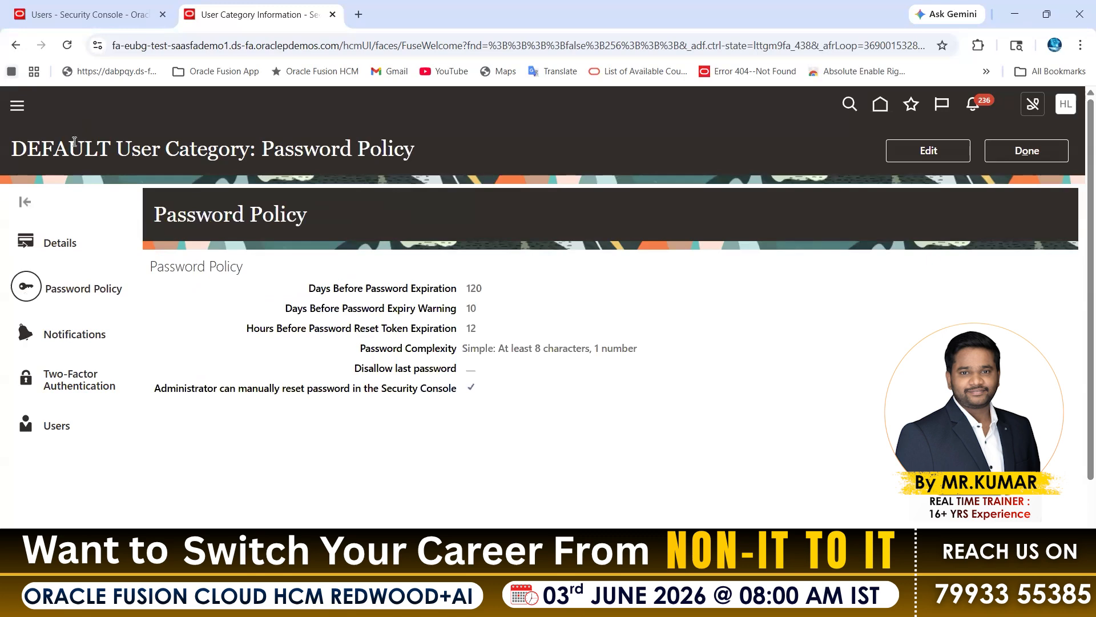
Return to the Add User Account form and examine its user category and password fields.
double_click(73, 144)
click(92, 14)
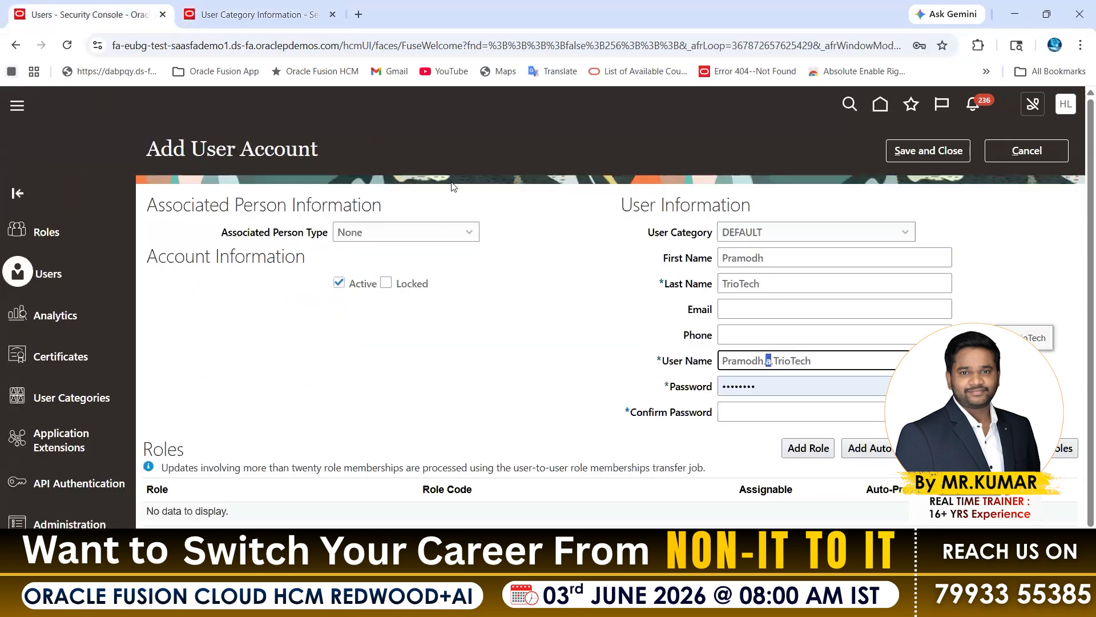
drag(647, 232, 702, 233)
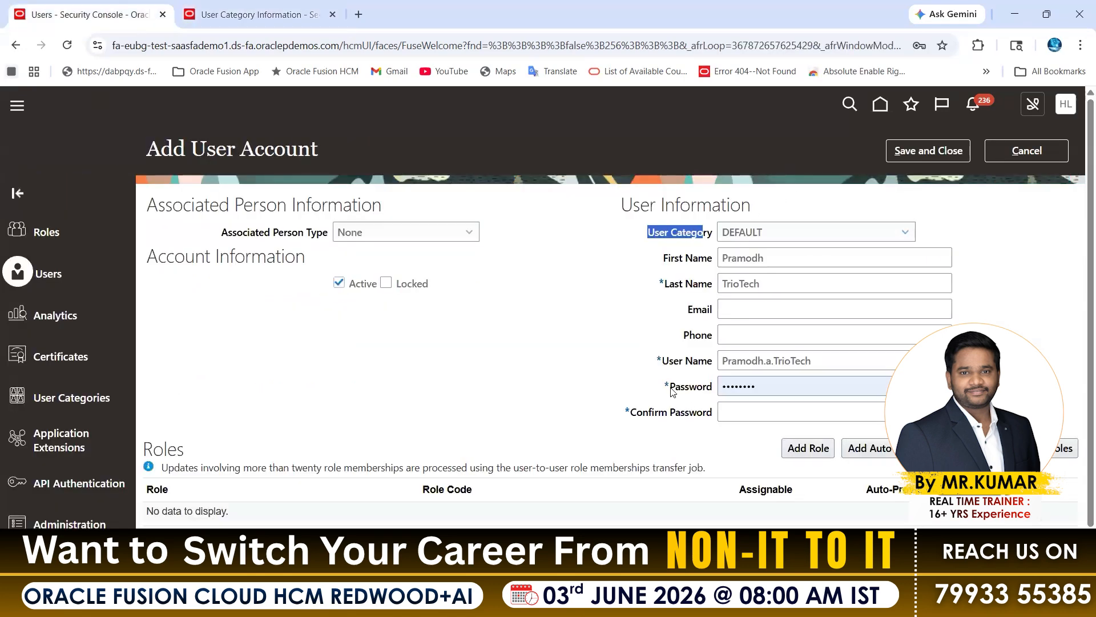
drag(670, 387, 710, 409)
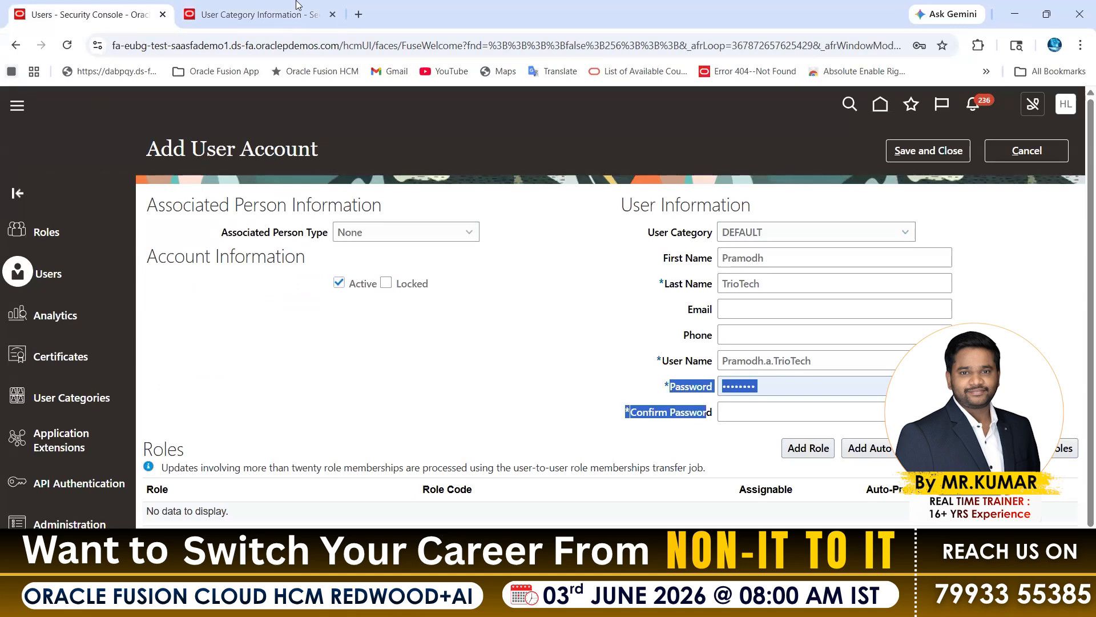
Open the DEFAULT user category's password policy for editing and examine the Days Before Password Expiration setting.
click(251, 15)
click(931, 149)
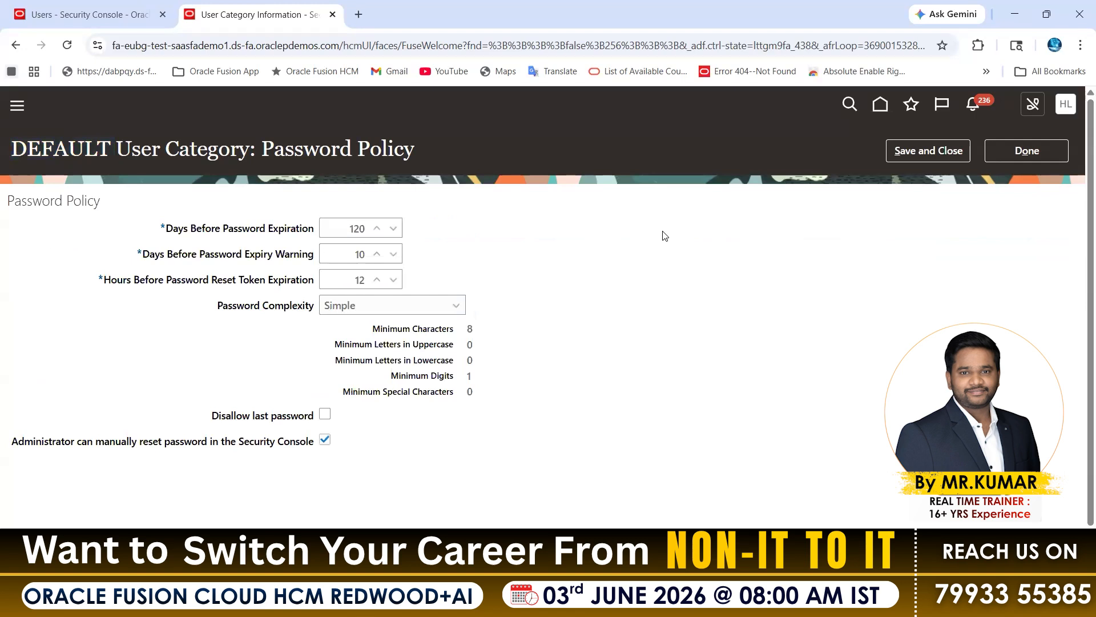
drag(14, 200, 97, 207)
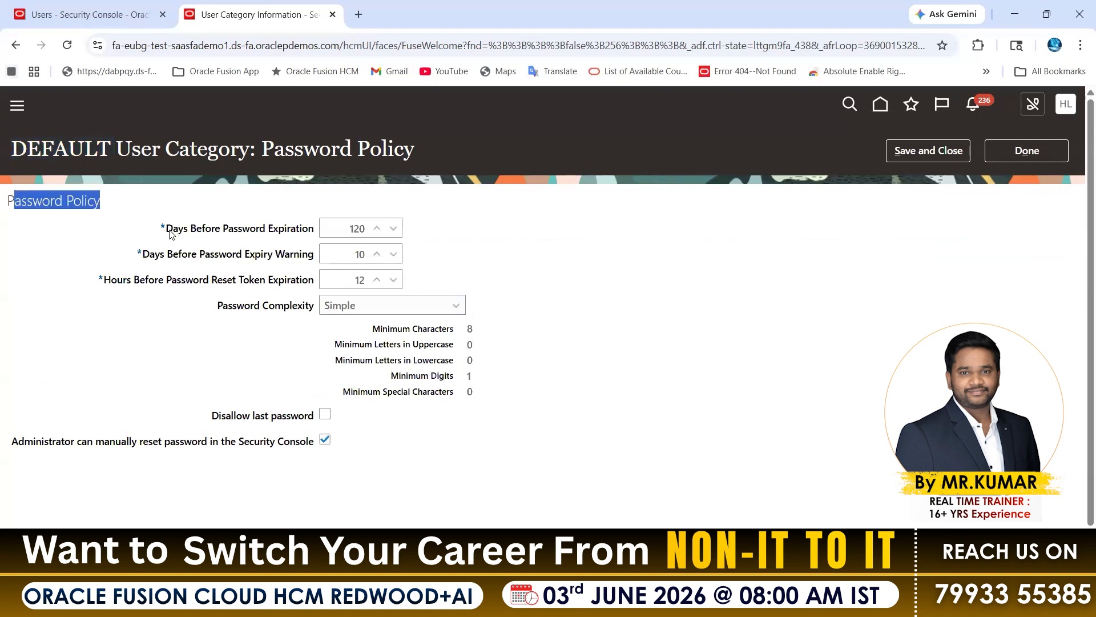
drag(166, 233, 319, 231)
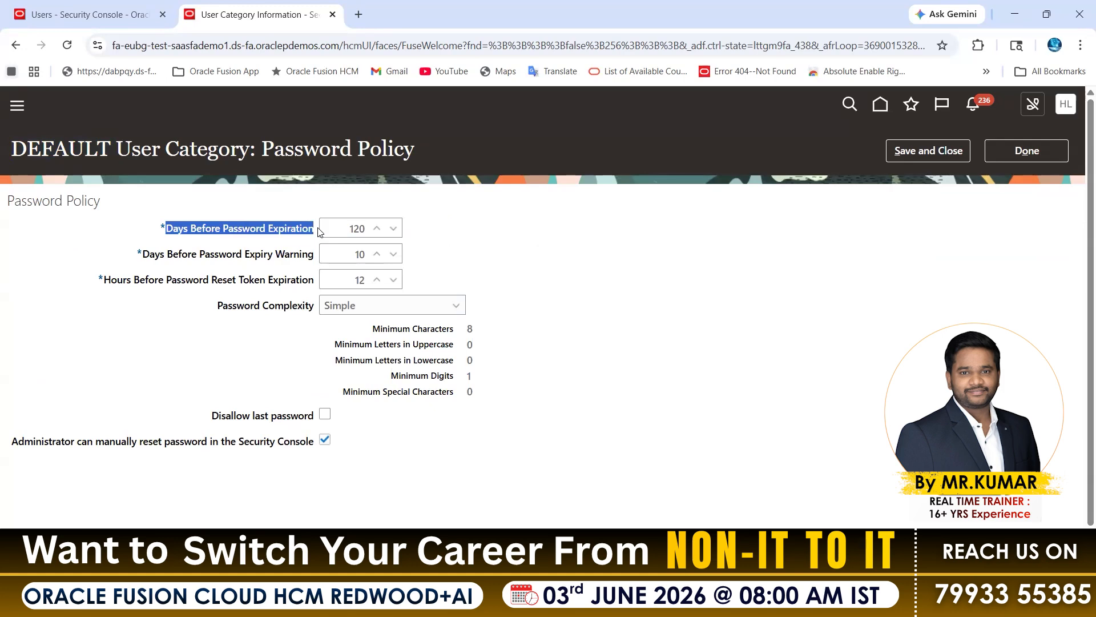
double_click(357, 228)
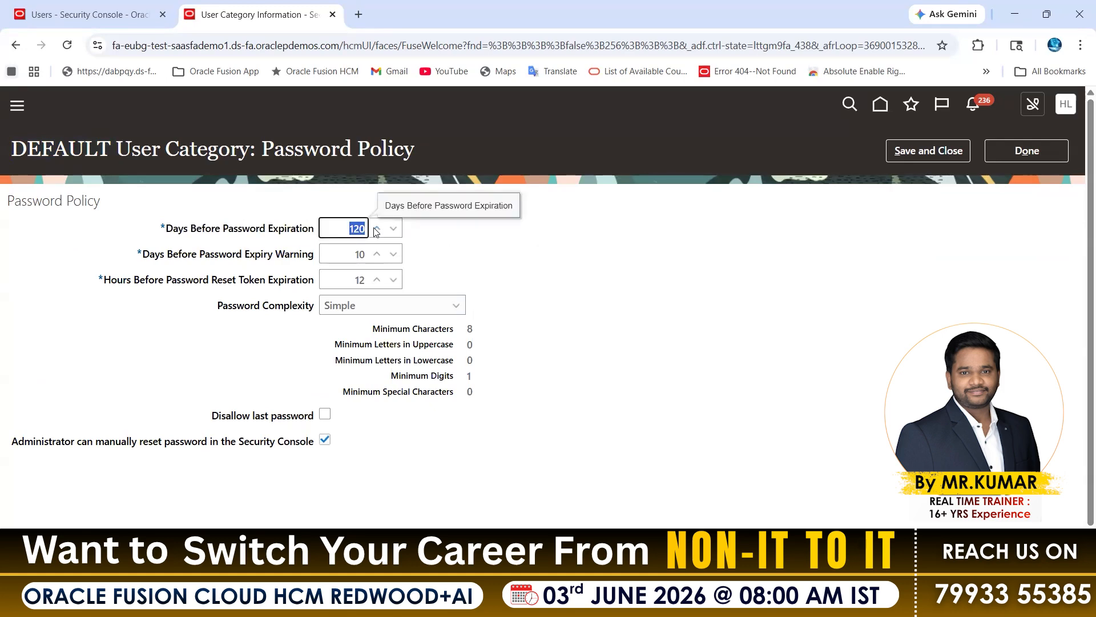
Cancel the new user account and open the existing user's account details to check the password expiration date.
click(86, 15)
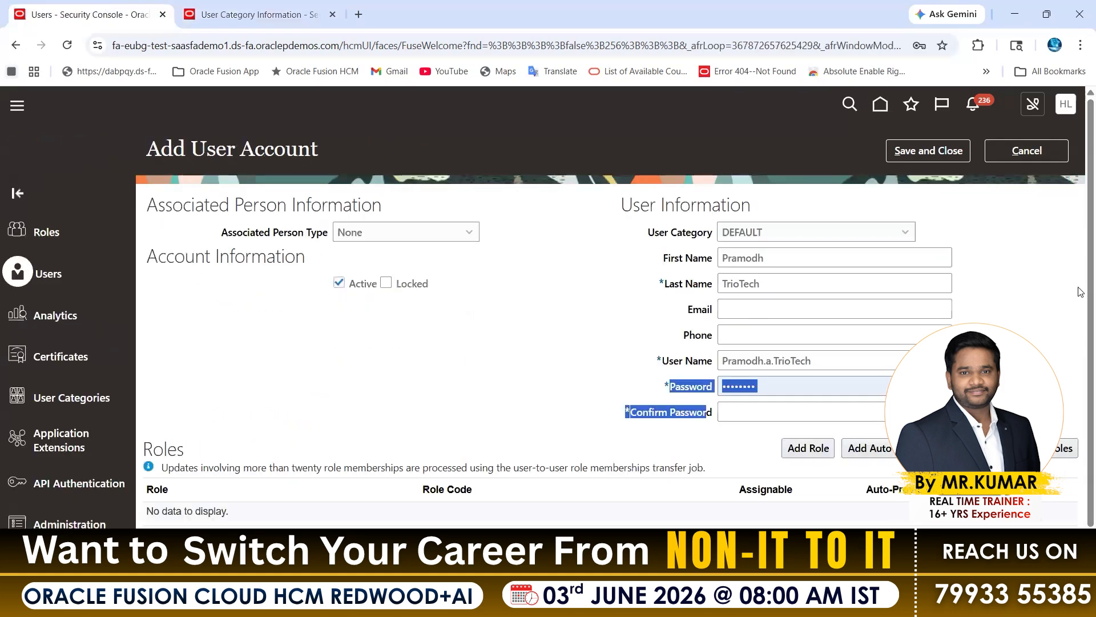
click(1040, 154)
click(198, 286)
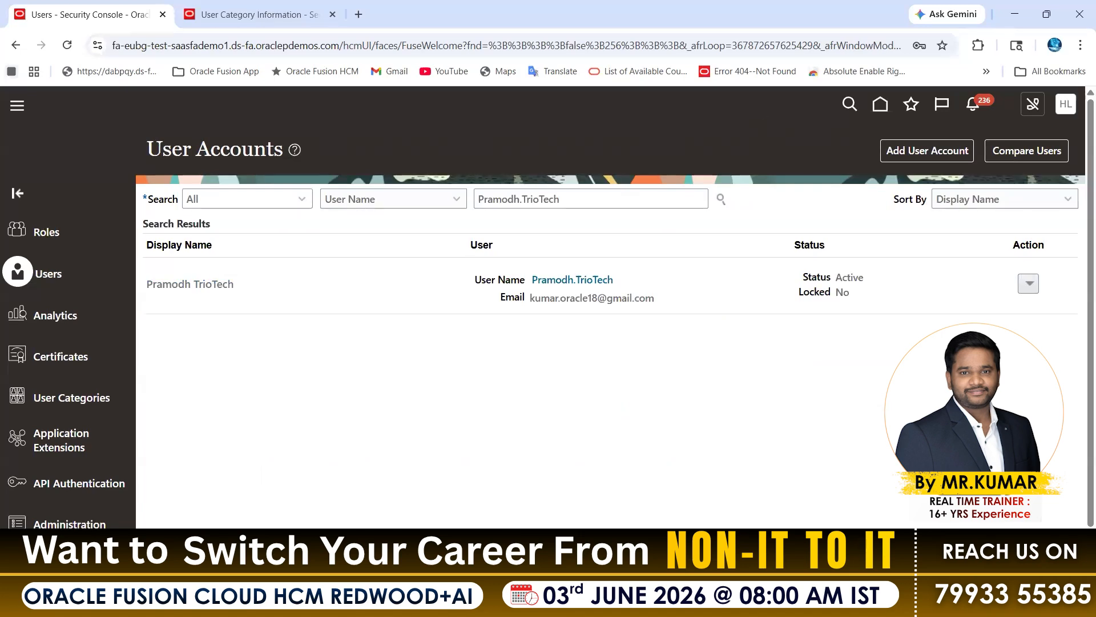
click(1050, 601)
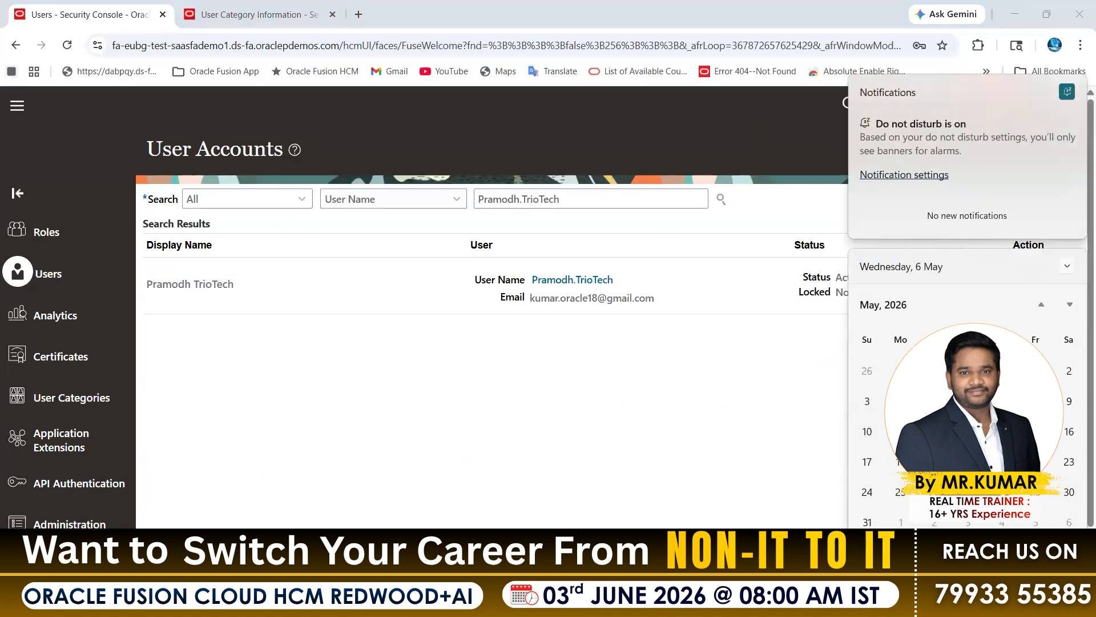
click(753, 200)
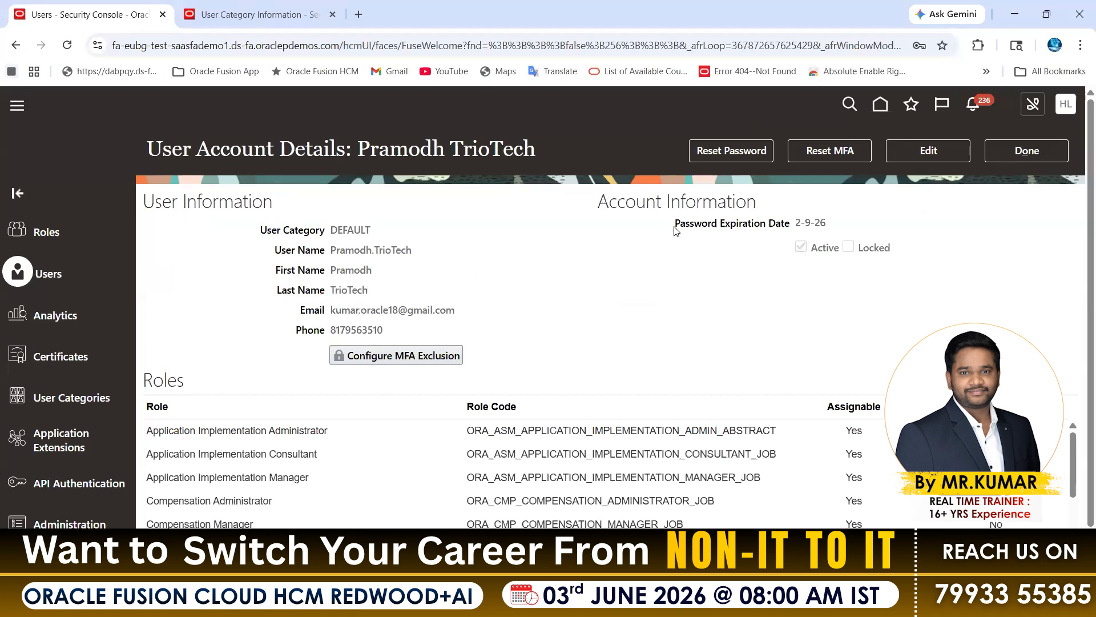
drag(675, 230, 823, 229)
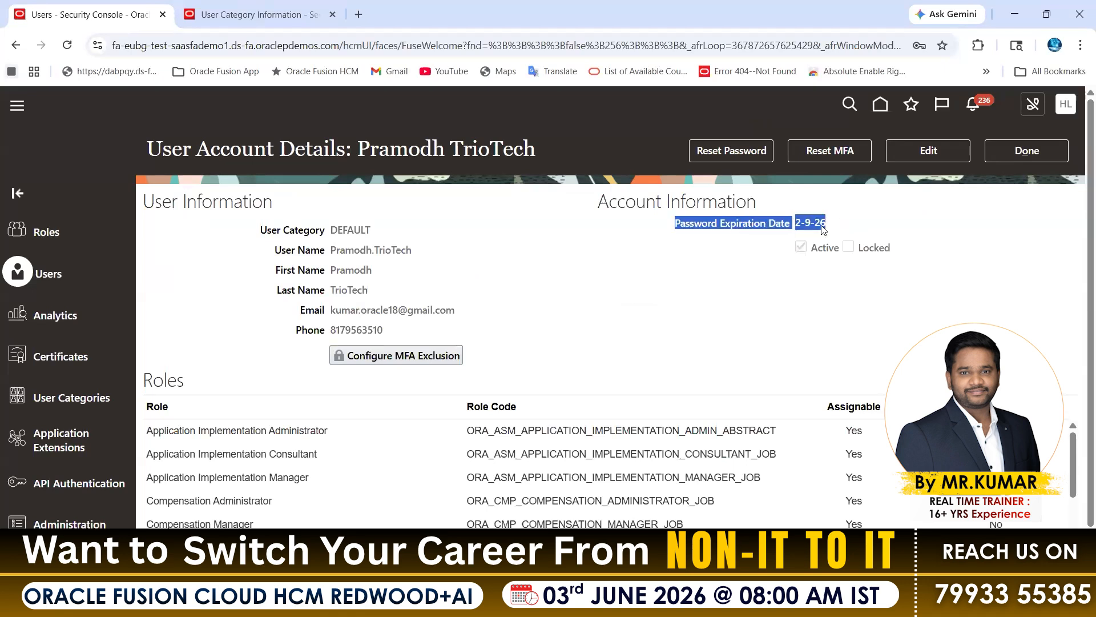
drag(674, 224, 828, 222)
Set Days Before Password Expiration to 9999 in the DEFAULT category's password policy.
click(269, 14)
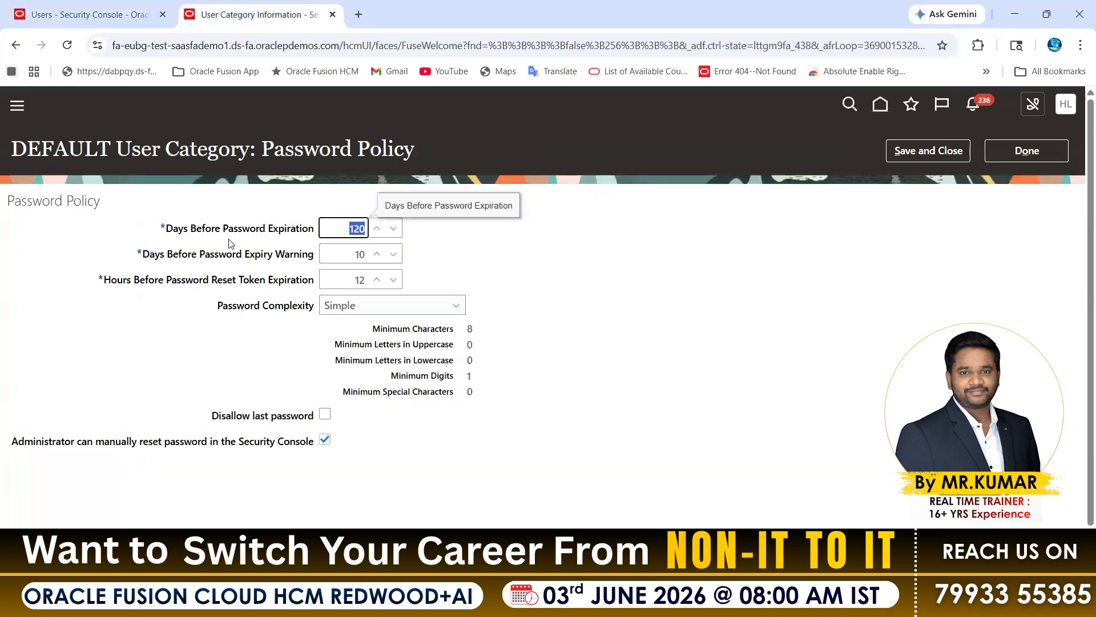
drag(165, 231, 364, 231)
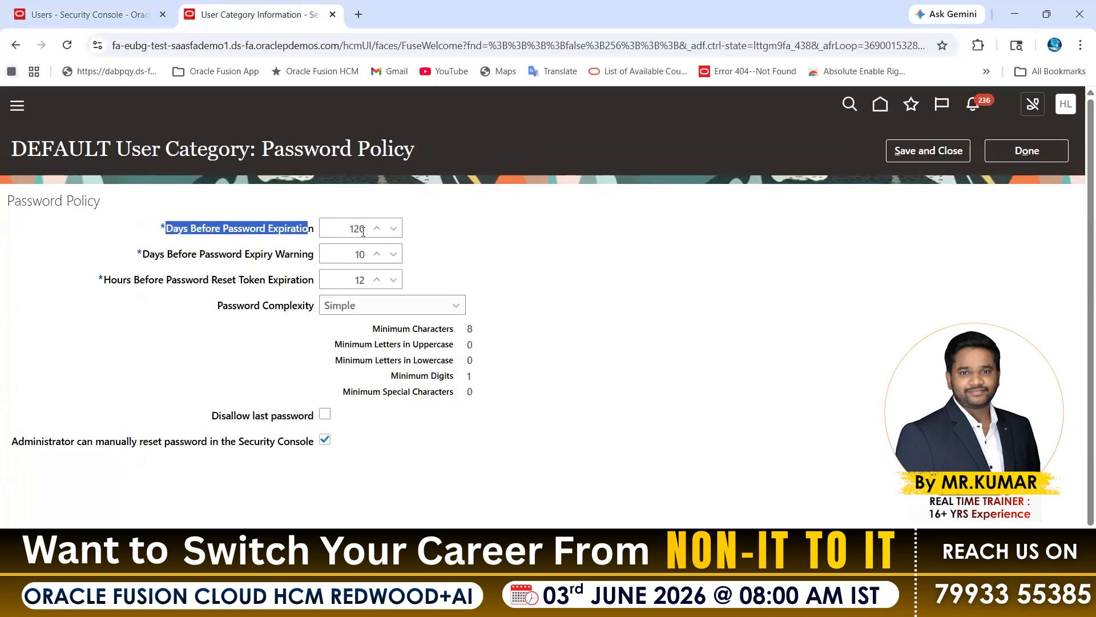
double_click(367, 231)
key(BackSpace)
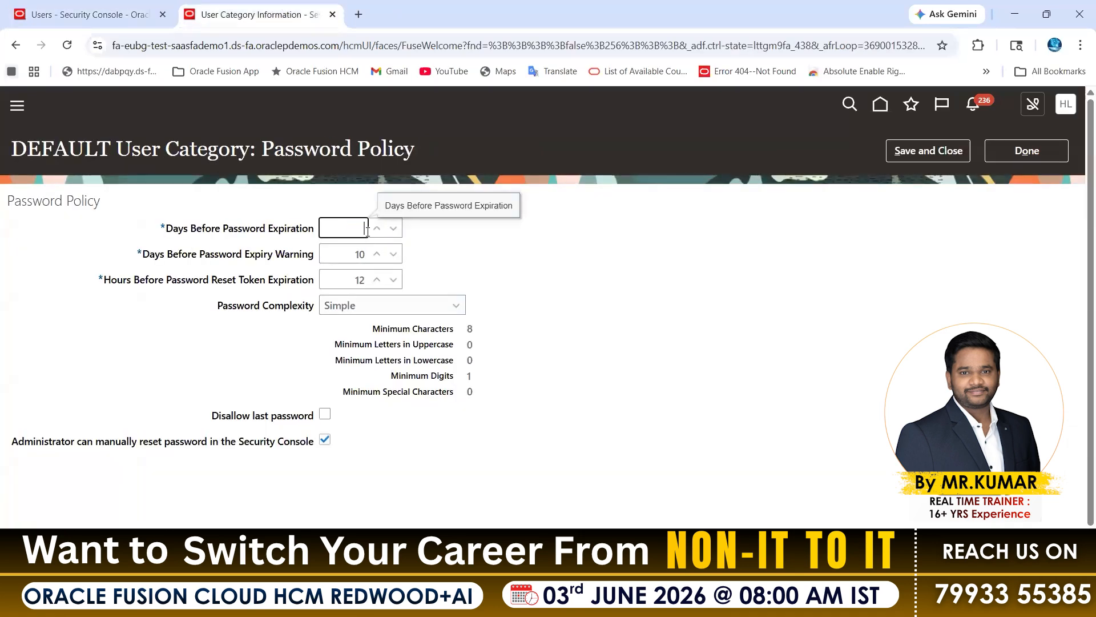
text(9999)
click(609, 202)
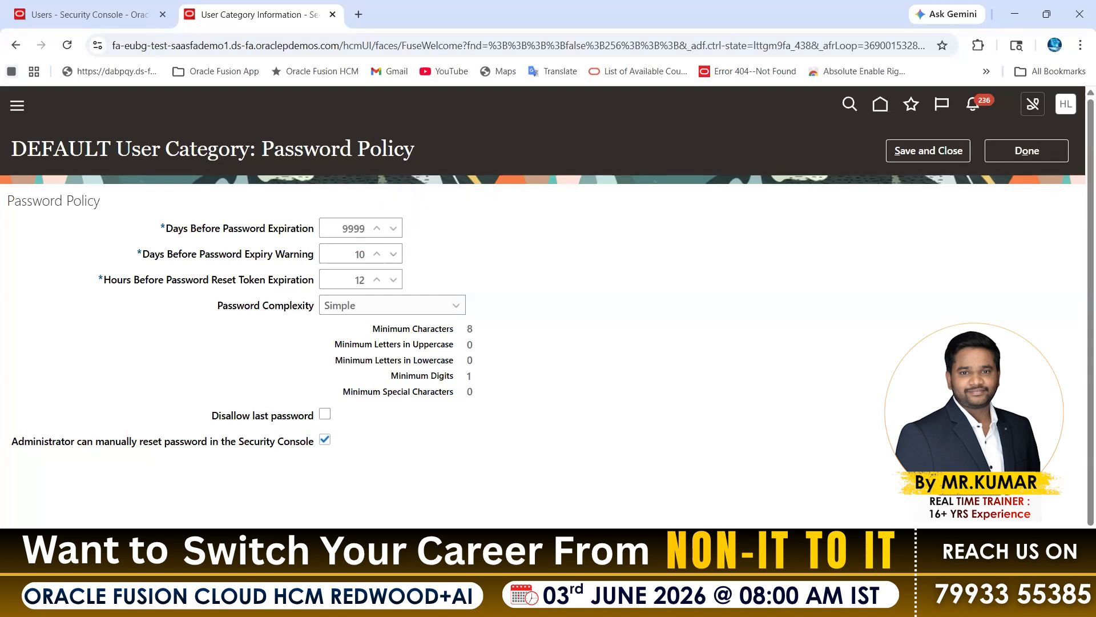
Switch to Calculator, divide 9999 by 365 to convert the expiration period to years, and close it.
key(super)
text(ca)
click(255, 149)
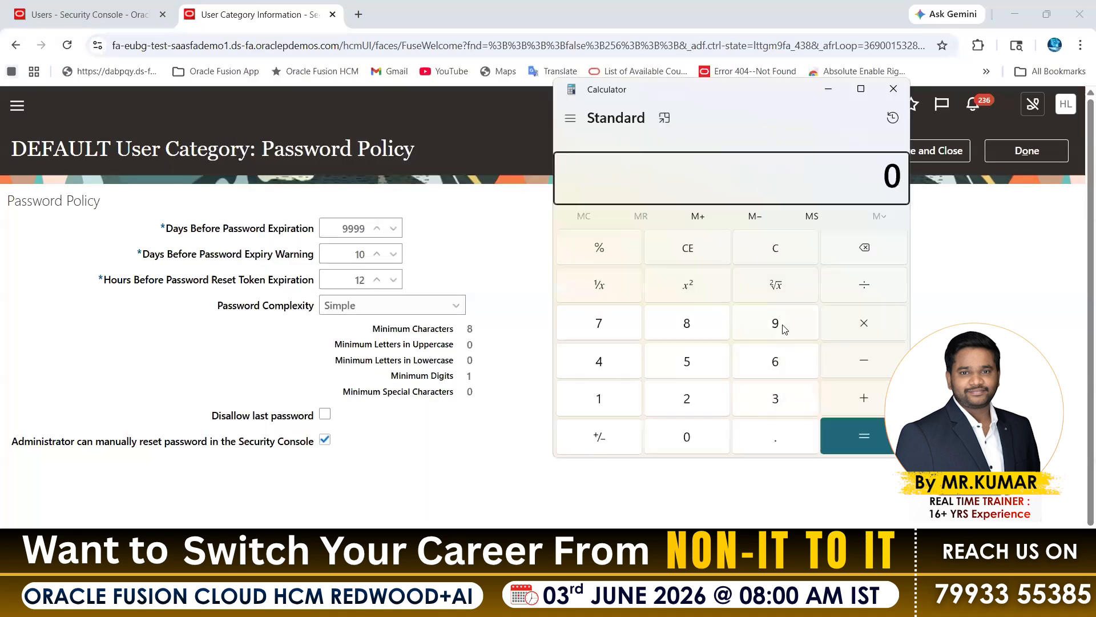
text(999)
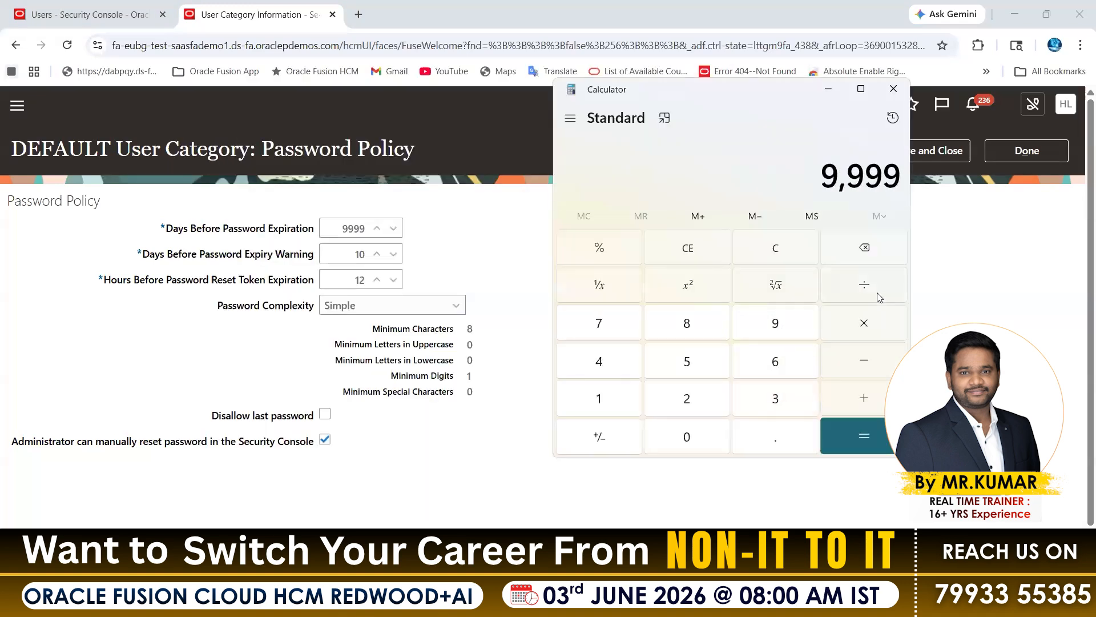
text(9/365)
key(Return)
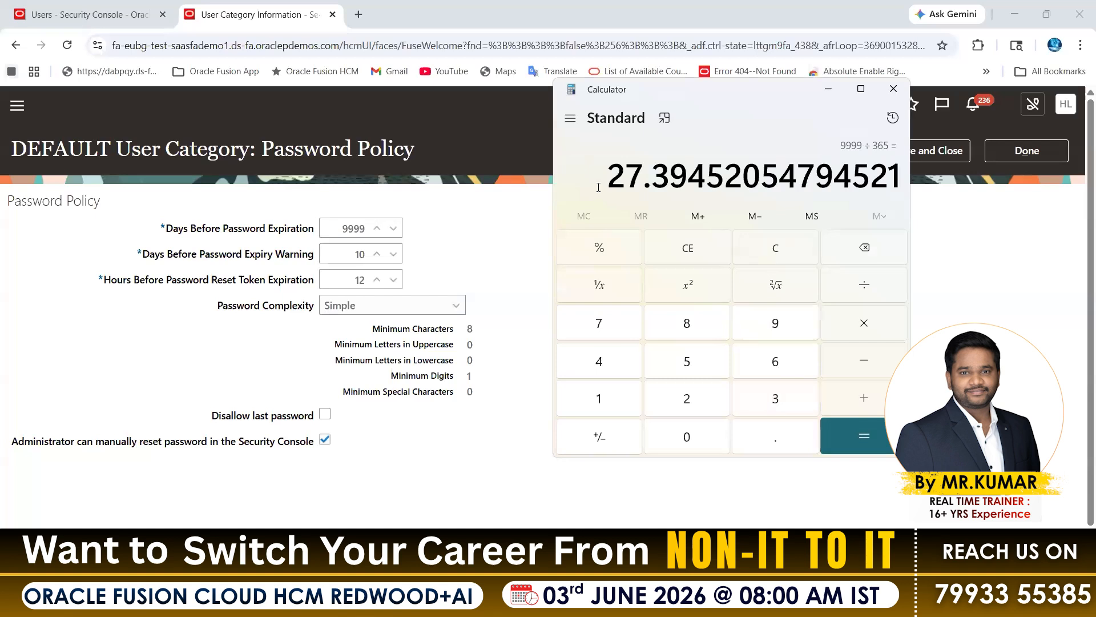
drag(607, 177, 682, 178)
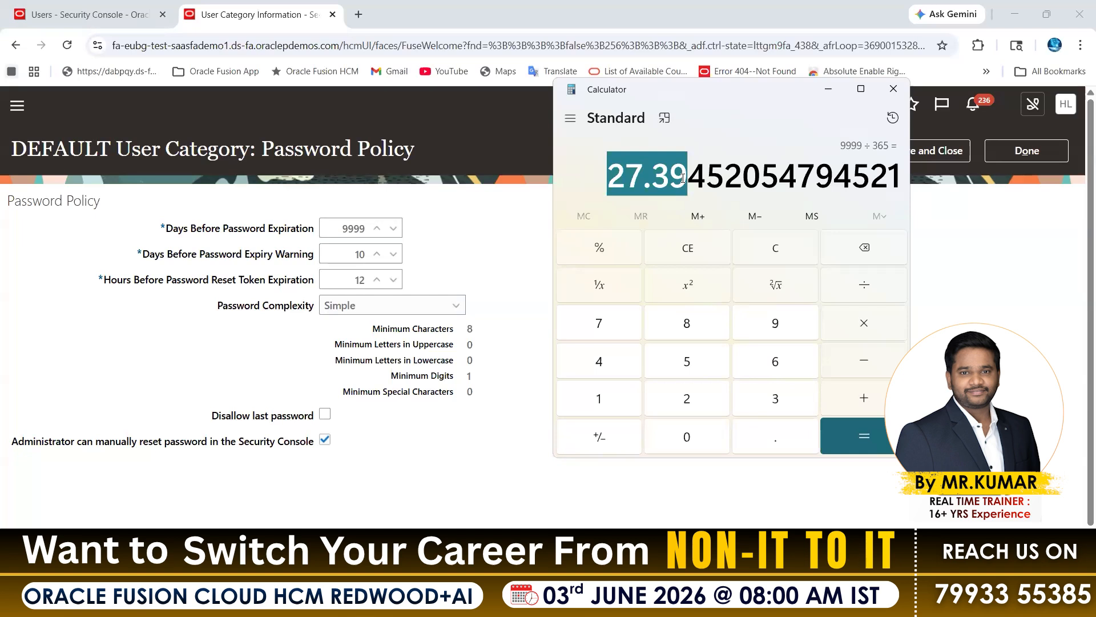
click(894, 88)
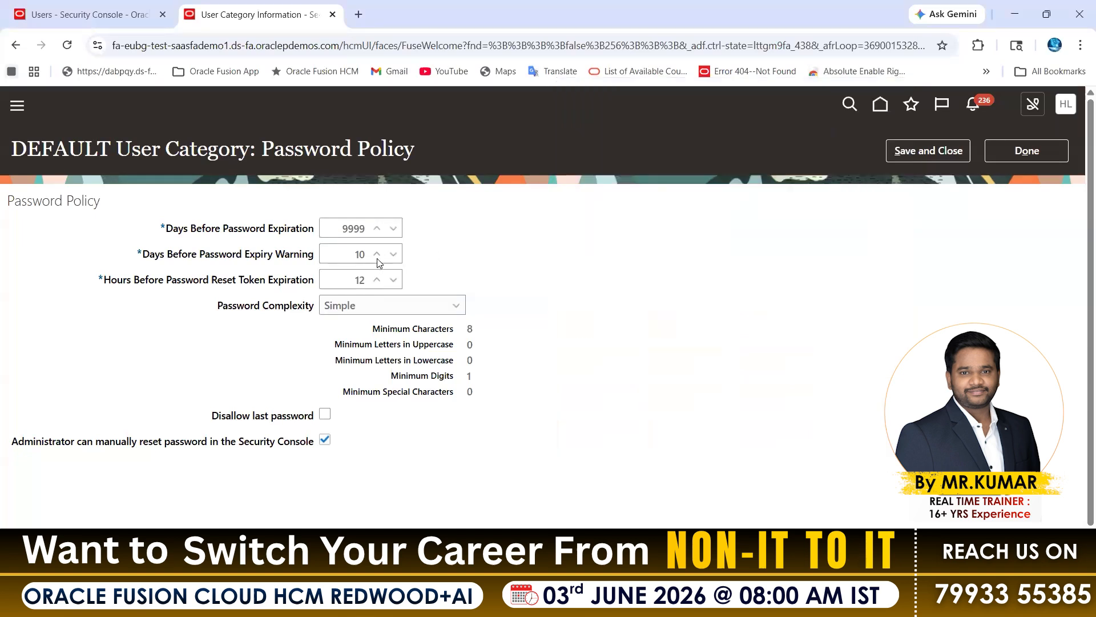
Set Days Before Password Expiration to 90 in the DEFAULT category's password policy.
double_click(347, 233)
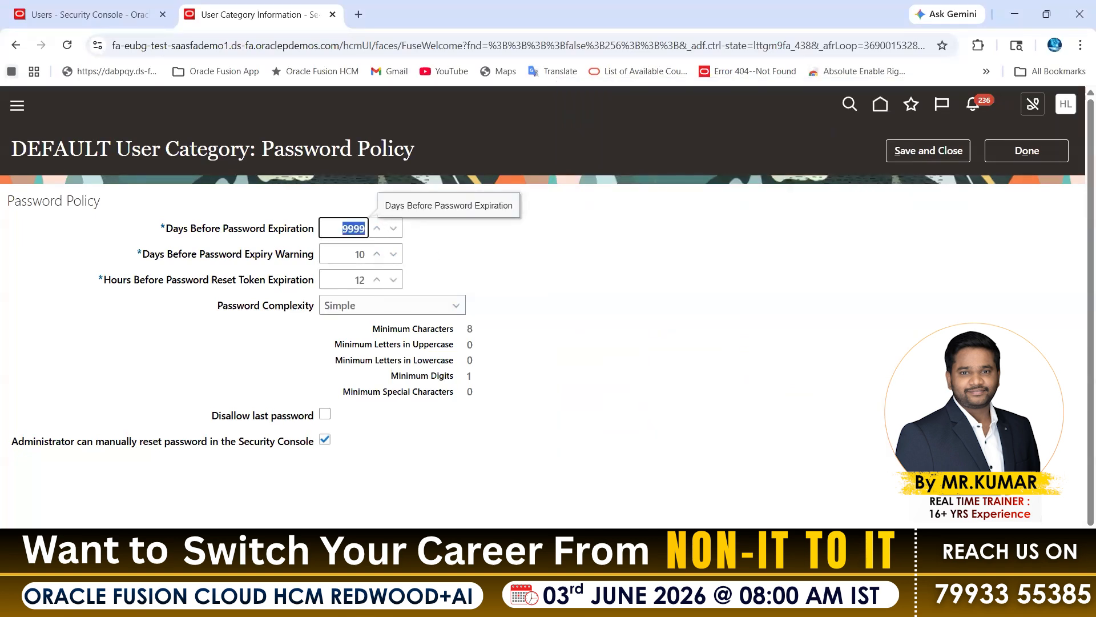
drag(303, 233, 173, 230)
drag(340, 231, 396, 231)
text(30)
key(BackSpace)
key(BackSpace)
text(45)
key(BackSpace)
key(BackSpace)
text(90)
drag(179, 228, 270, 228)
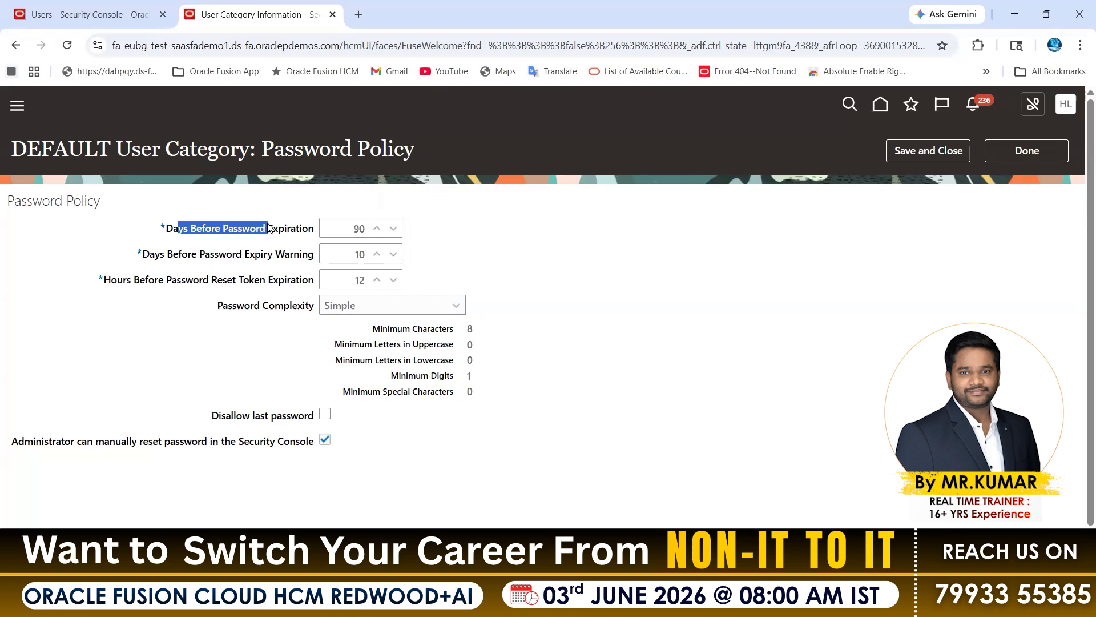
click(636, 186)
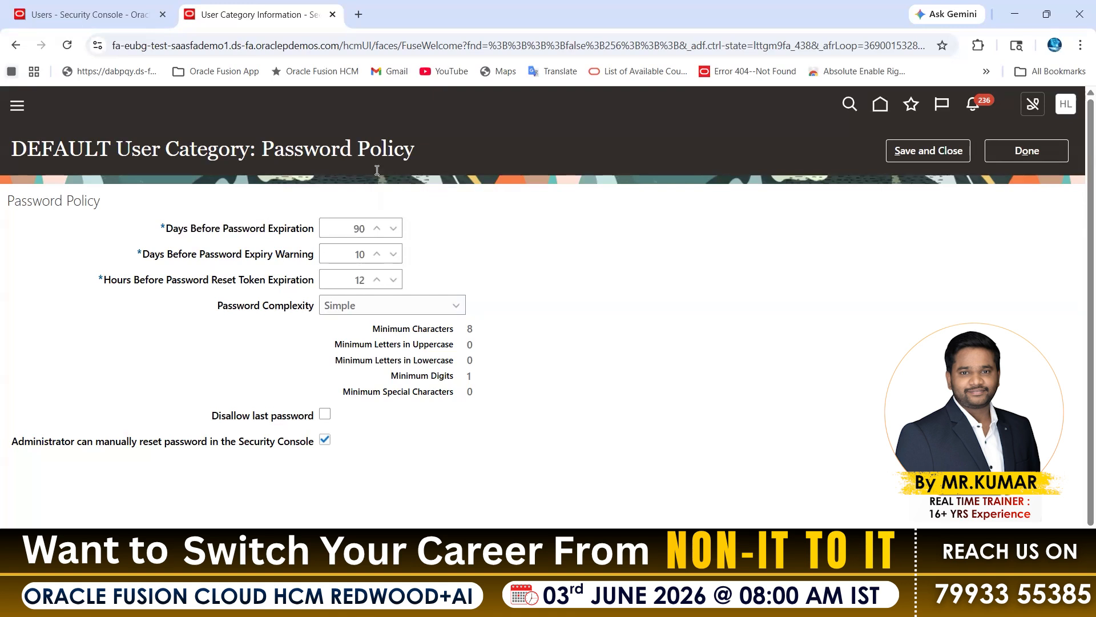
Examine how Days Before Password Expiry Warning relates to Days Before Password Expiration in the password policy.
double_click(353, 229)
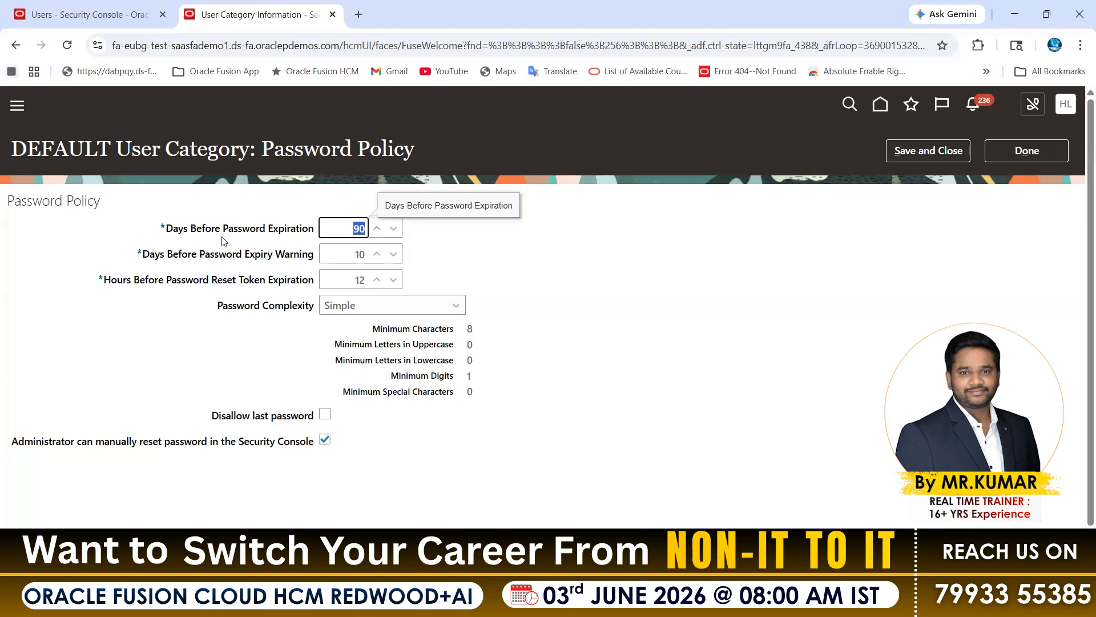
double_click(358, 256)
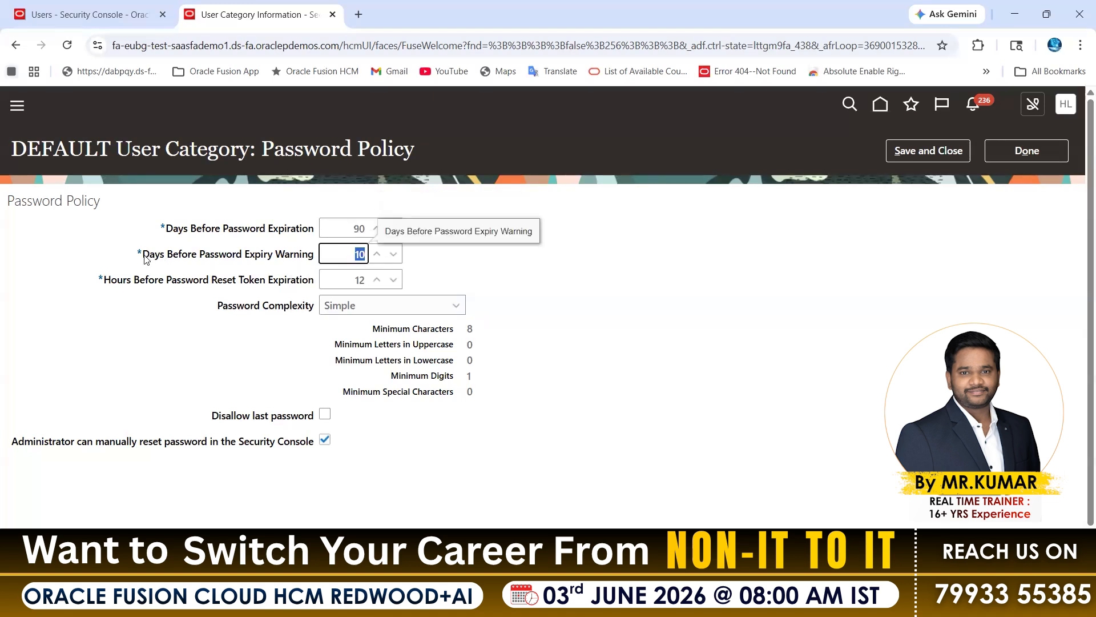
drag(143, 255, 364, 264)
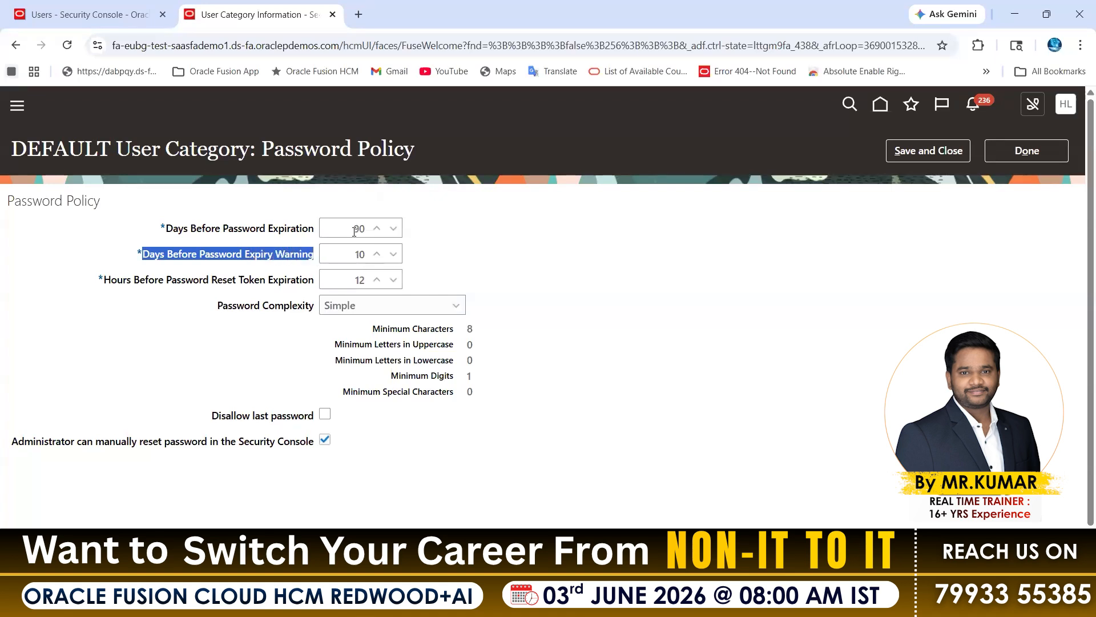
click(354, 231)
click(366, 255)
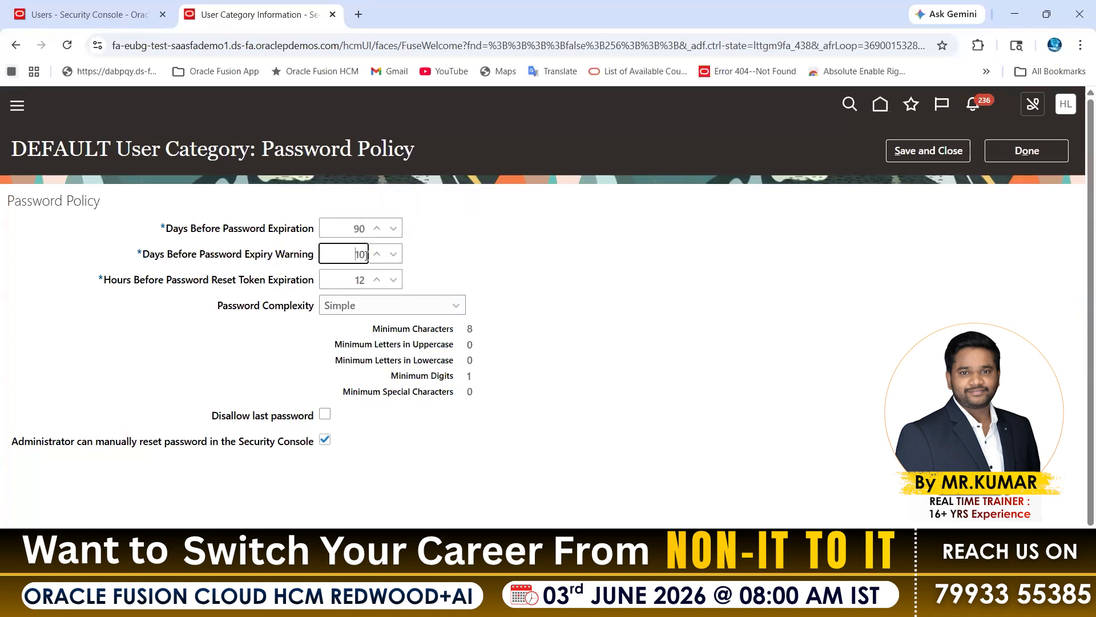
key(shift+Tab)
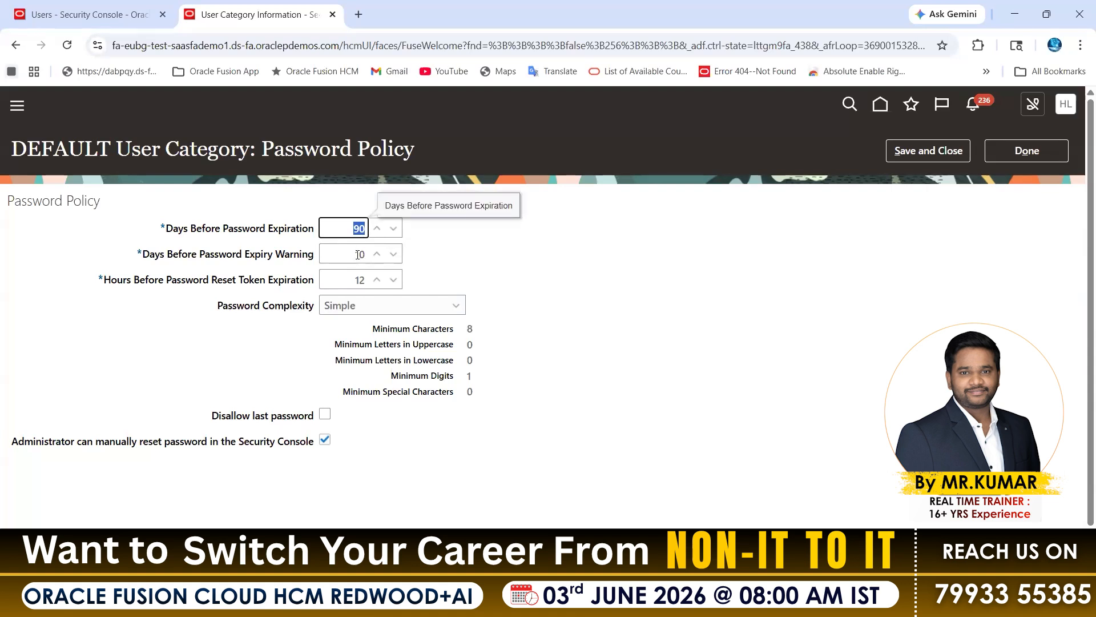
key(Tab)
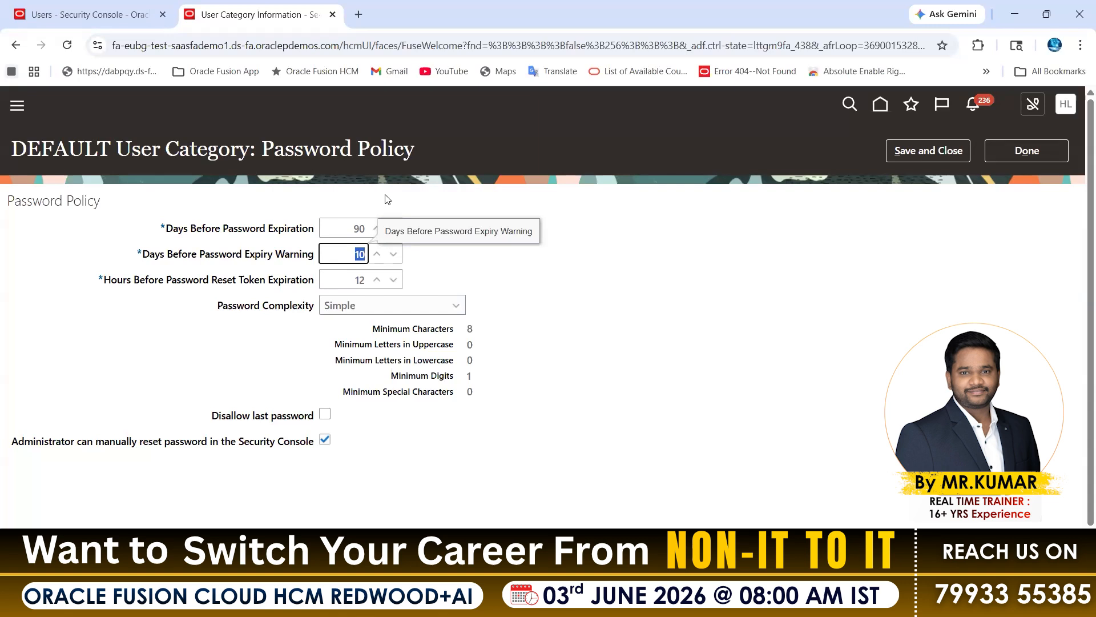
key(ctrl+l)
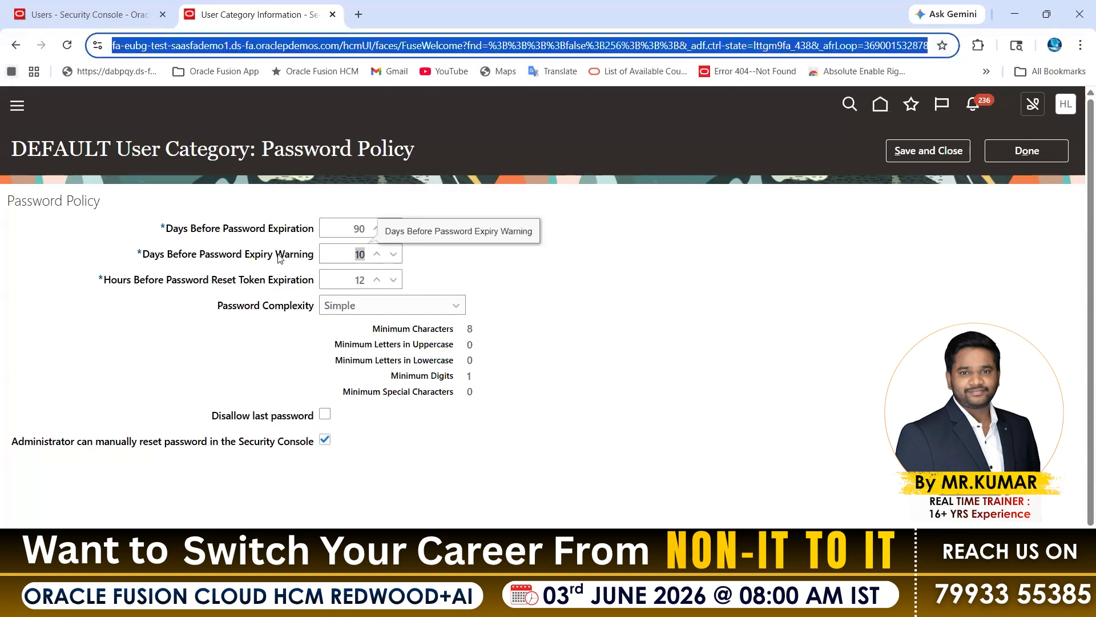
double_click(279, 255)
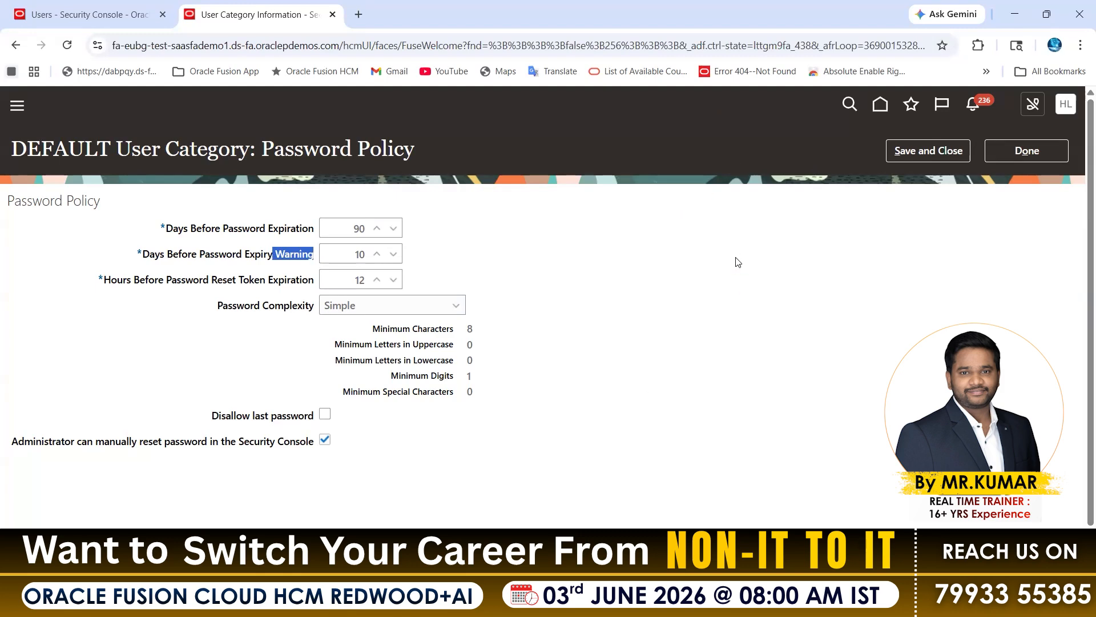
click(118, 211)
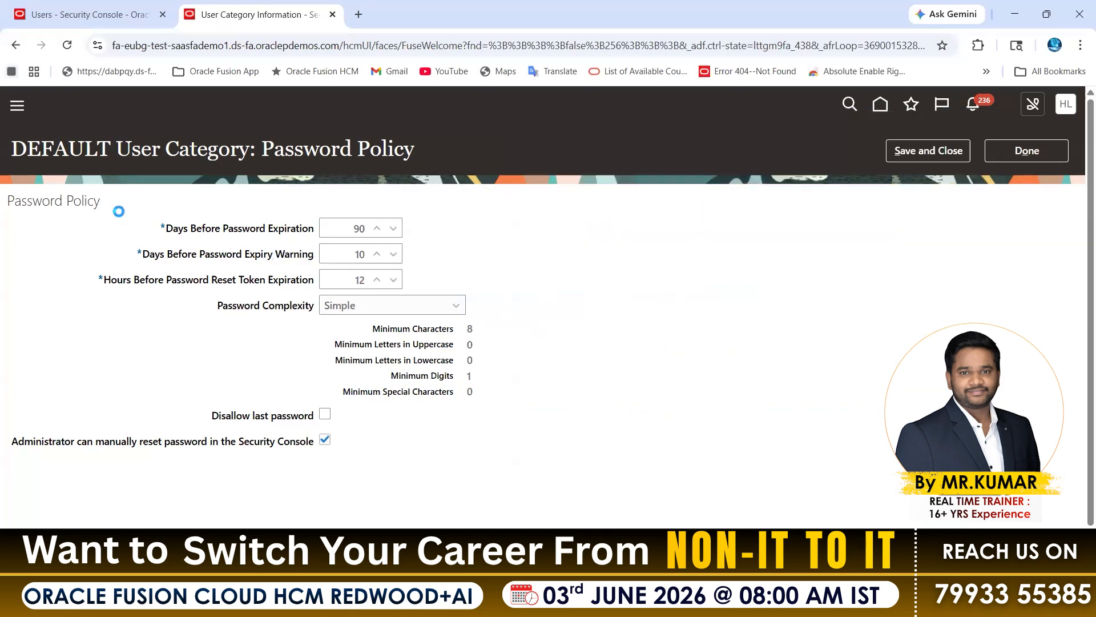
click(115, 45)
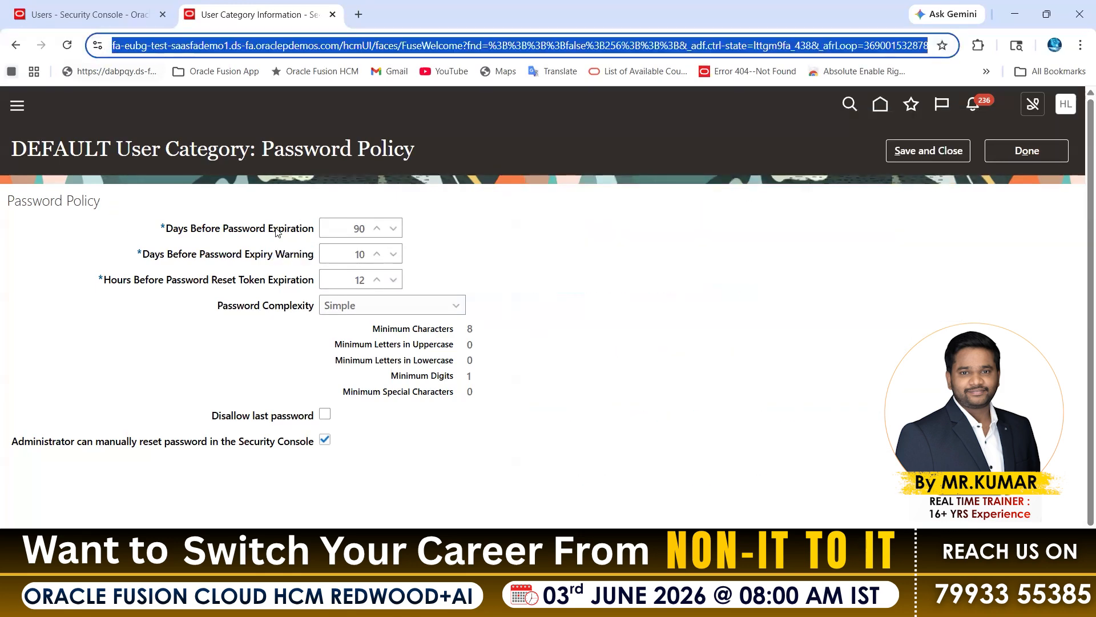
drag(273, 252, 319, 251)
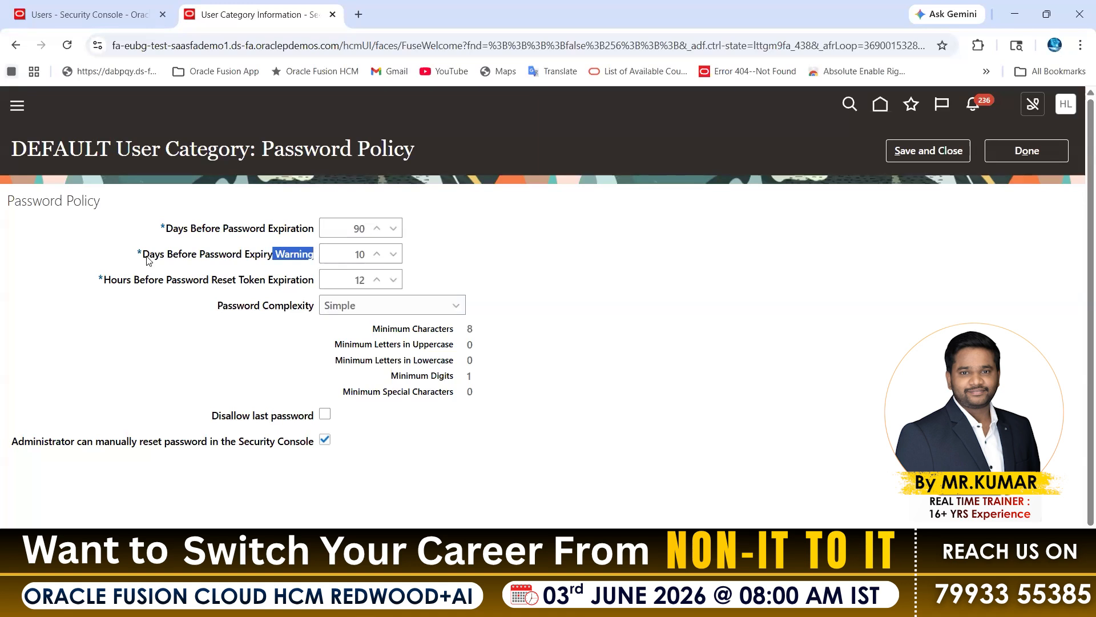
Review the Days Before Password Expiry Warning setting and its value in the DEFAULT category's password policy.
drag(148, 260, 360, 260)
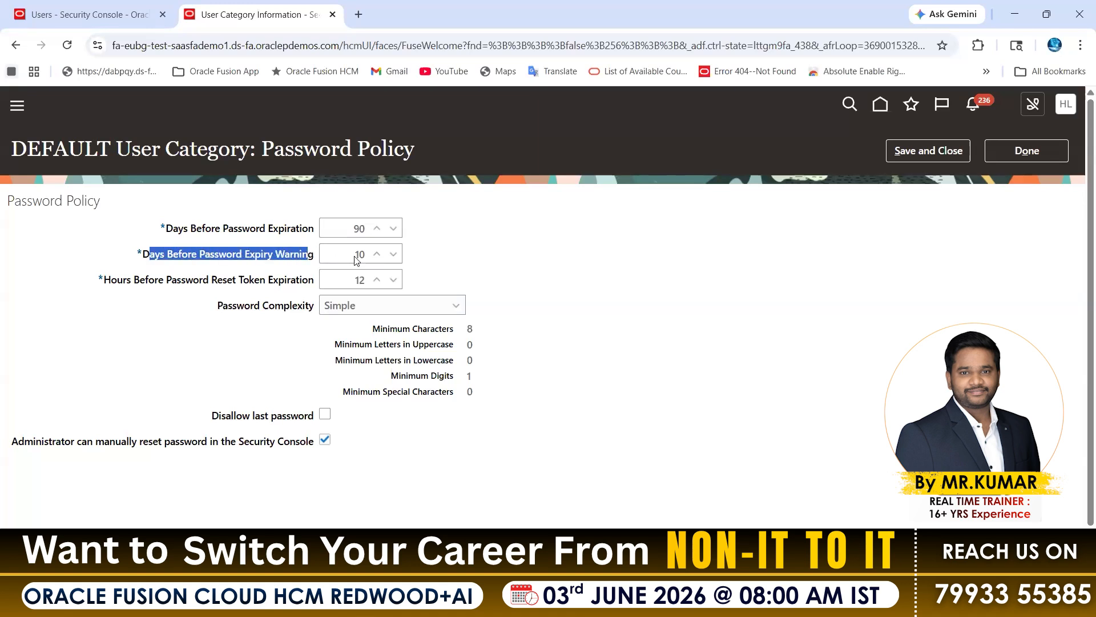
double_click(361, 256)
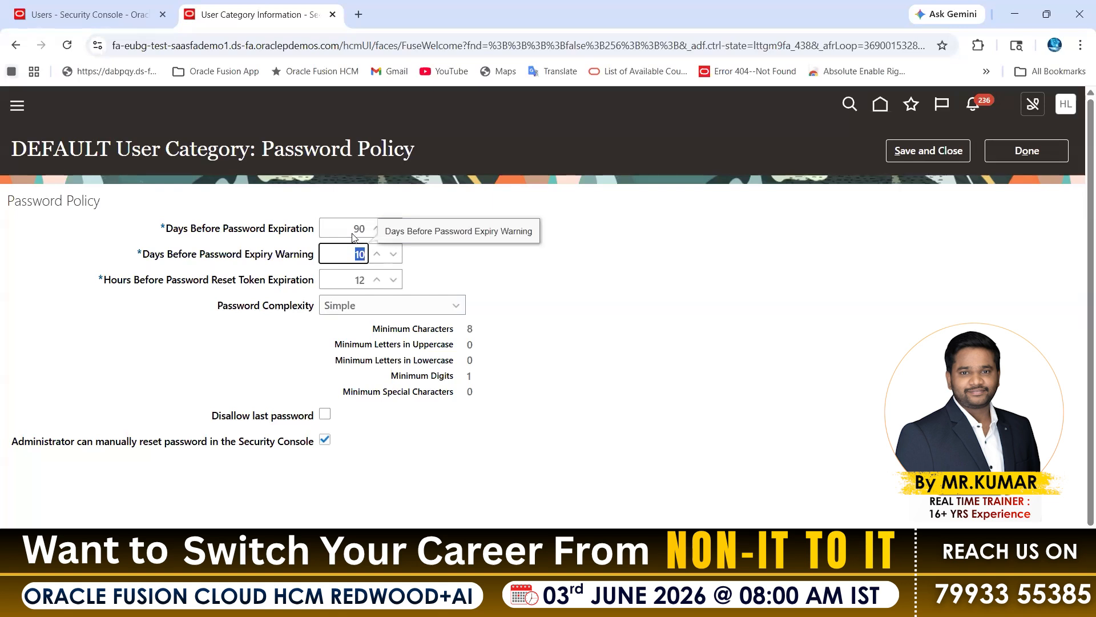
key(shift+Tab)
key(Tab)
drag(227, 260, 368, 258)
drag(277, 254, 320, 255)
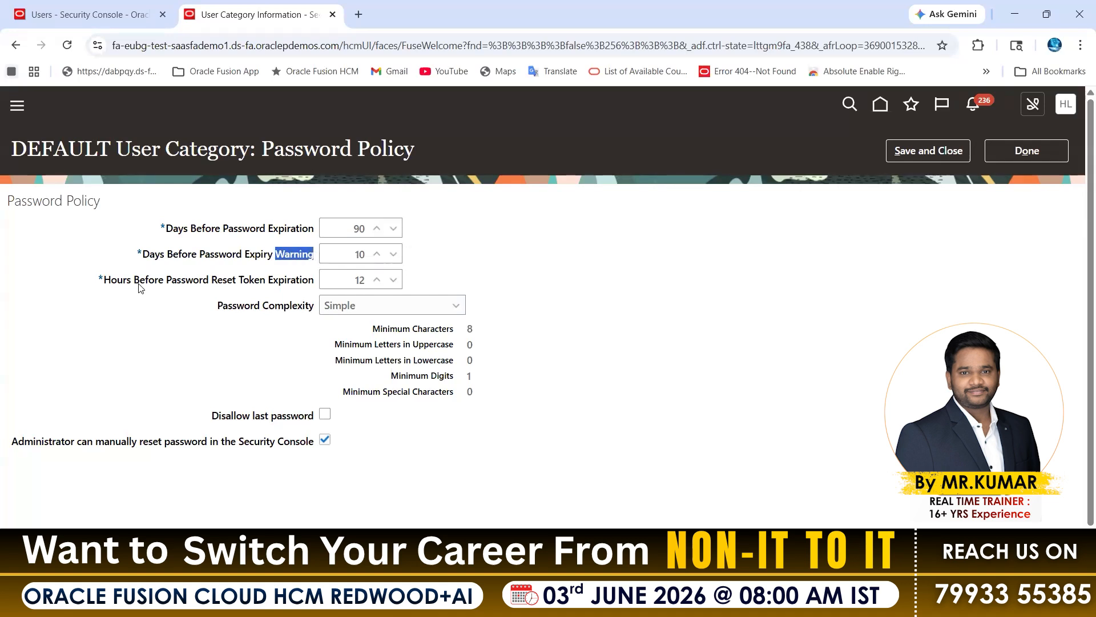
Set Hours Before Password Reset Token Expiration to 2 in the DEFAULT category's password policy.
drag(104, 281, 172, 282)
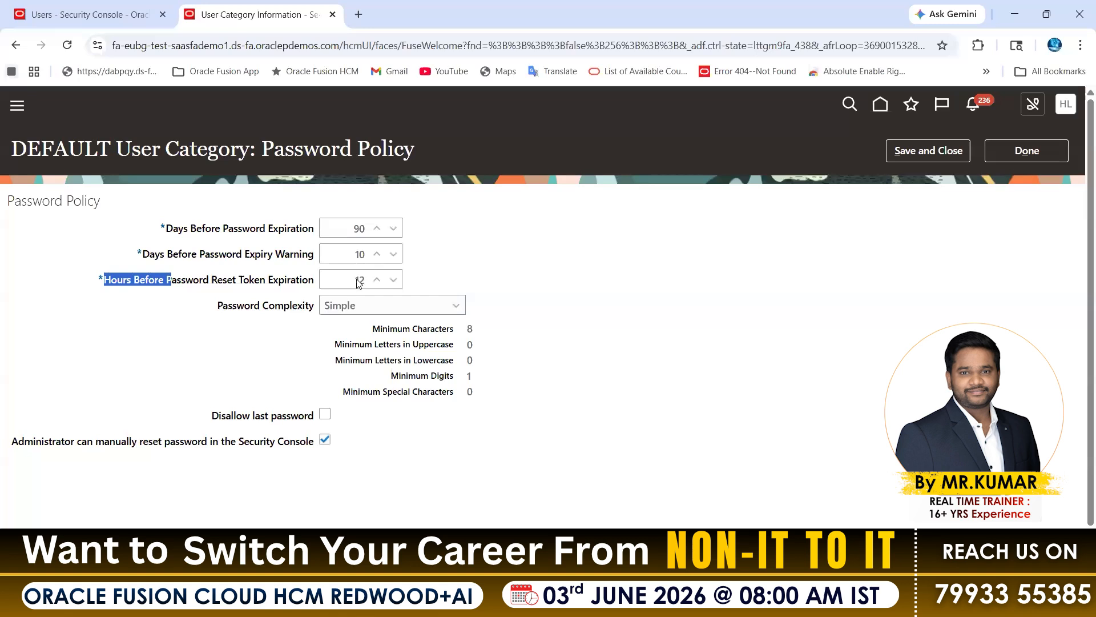
drag(355, 281, 369, 282)
key(BackSpace)
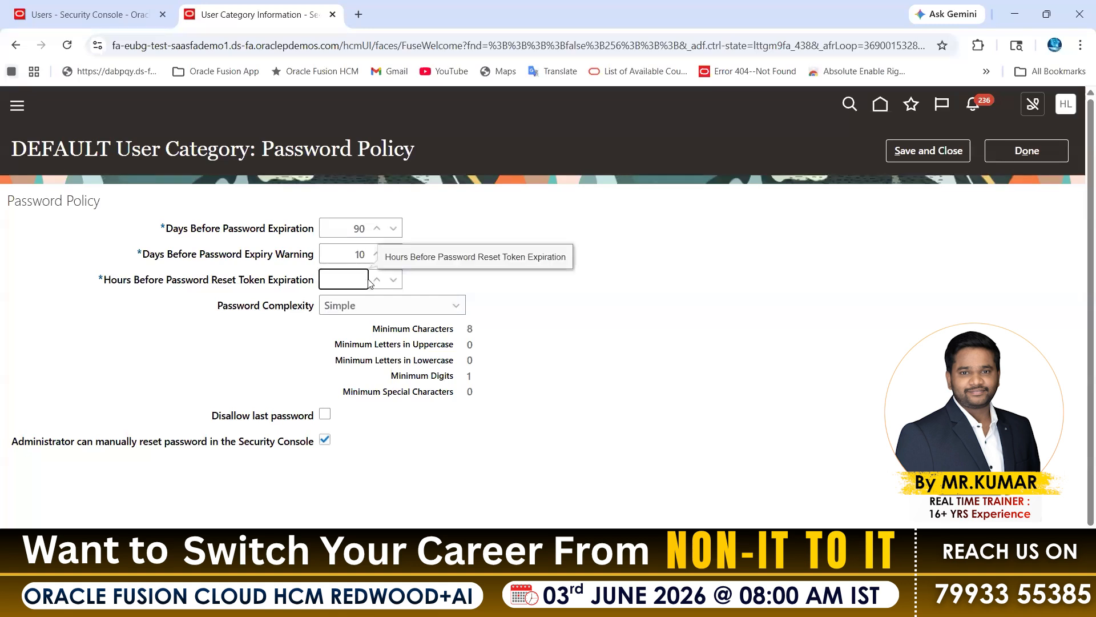
text(2)
click(512, 187)
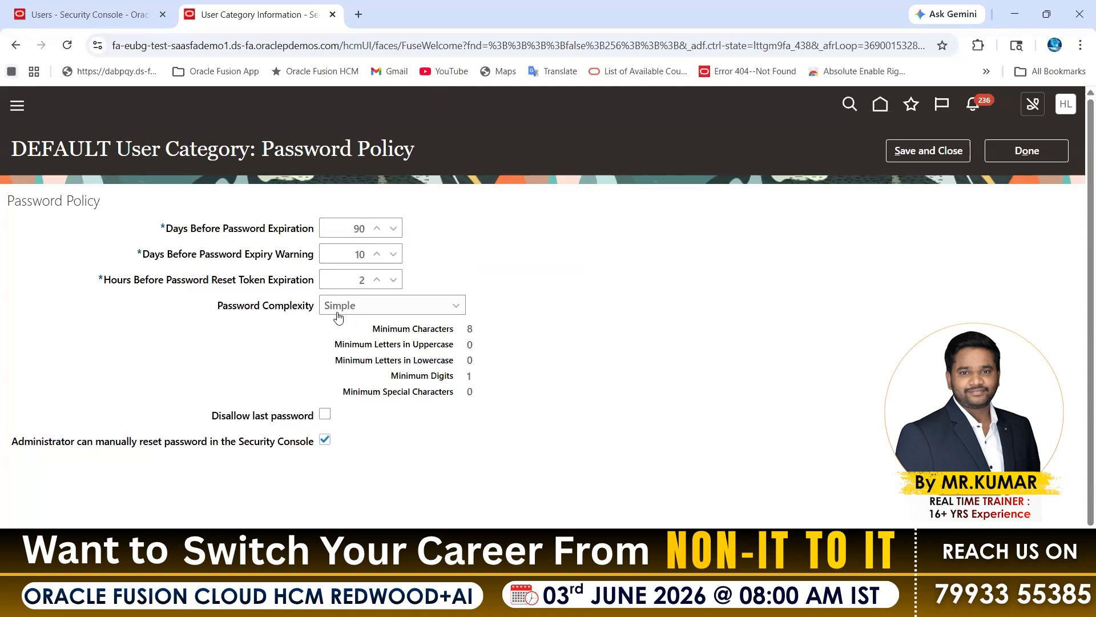
Review the reset token expiration hours alongside the password expiration and expiry warning settings.
drag(358, 281, 368, 282)
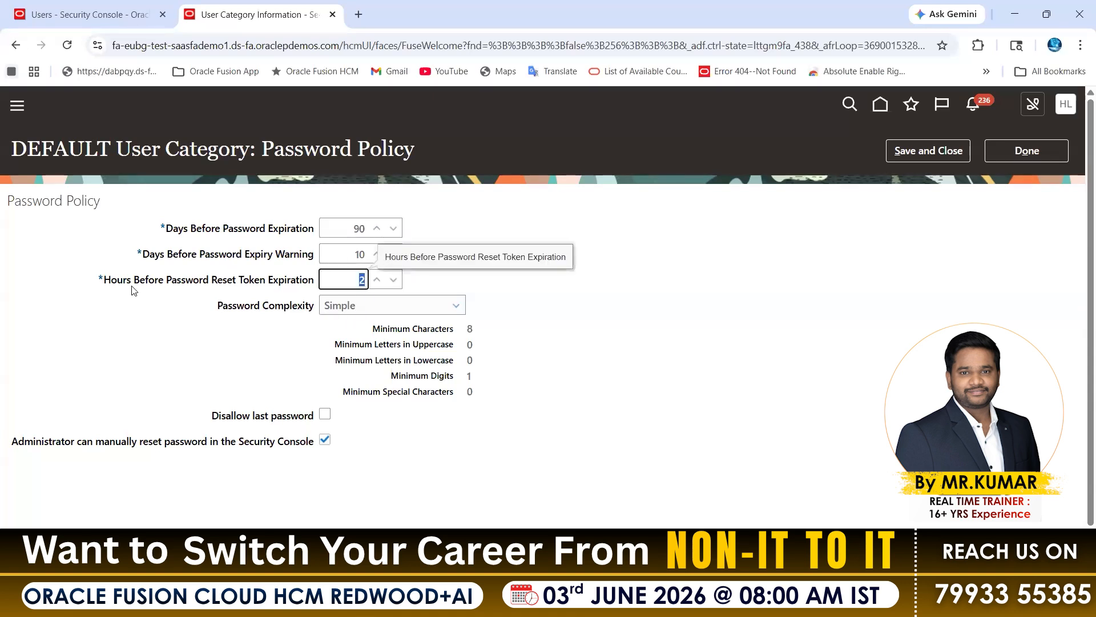
drag(127, 280, 293, 274)
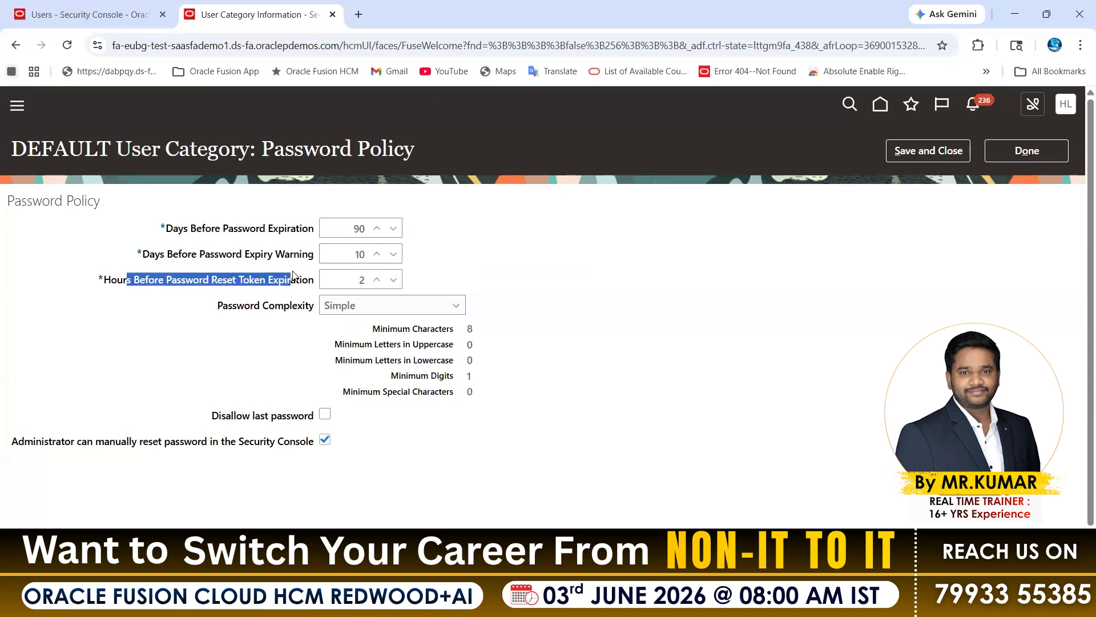
double_click(361, 280)
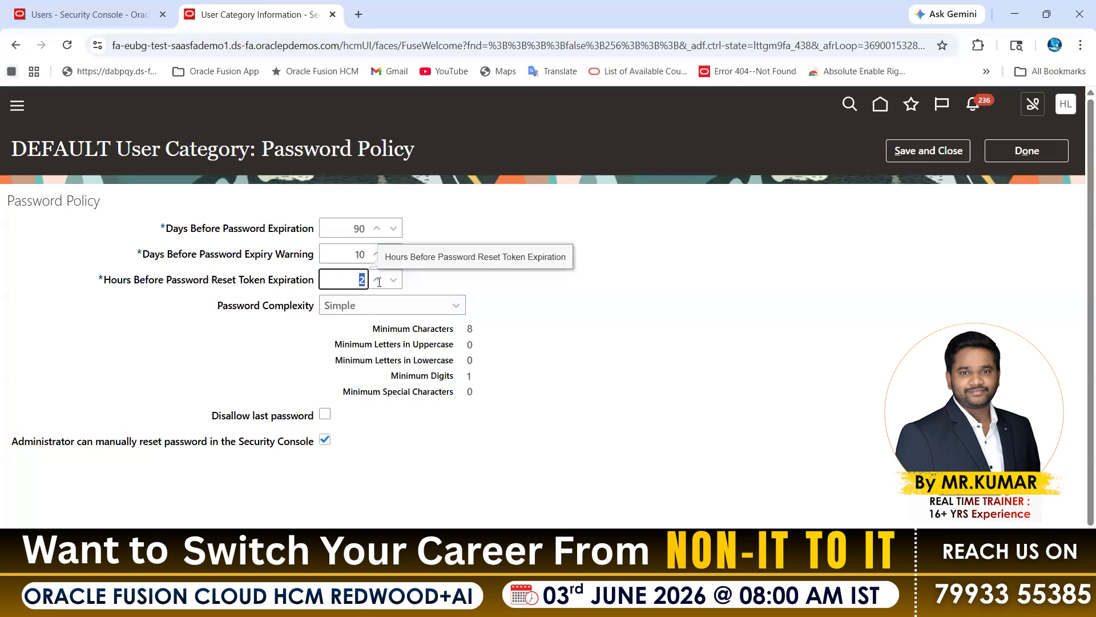
drag(166, 229, 288, 258)
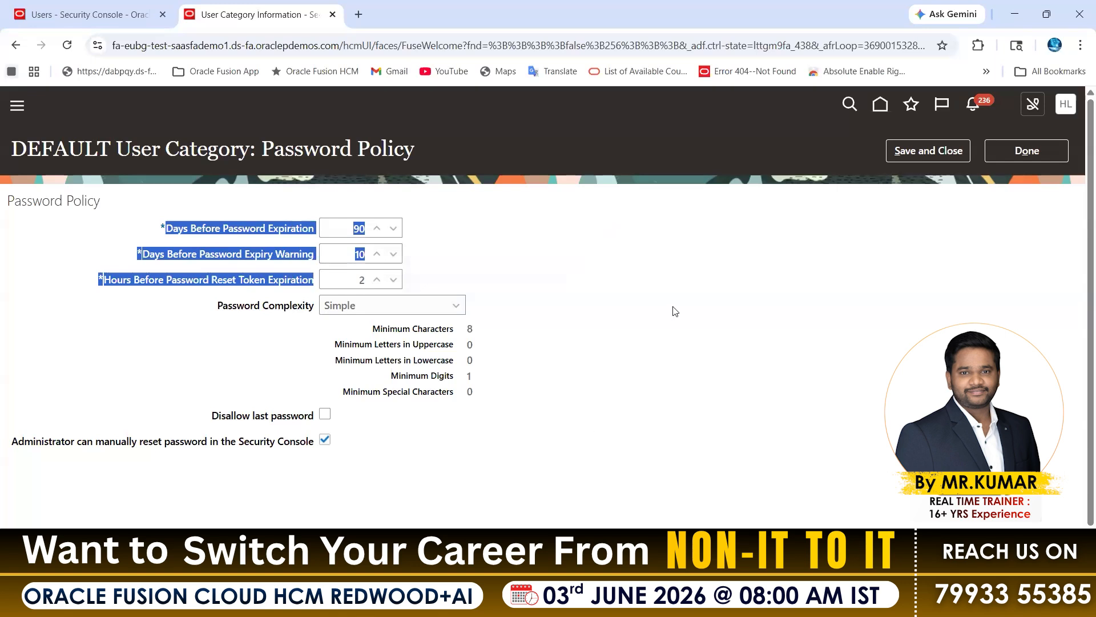
click(272, 335)
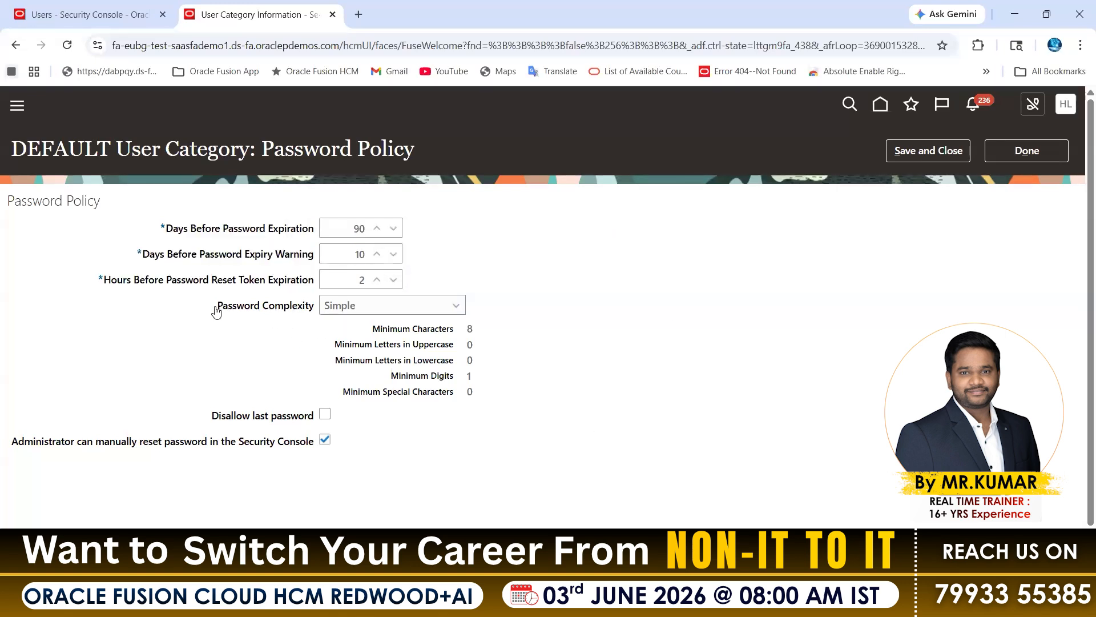
Open the Reset Password dialog for the listed user account on the User Accounts page and check its password policy text.
drag(216, 309, 316, 314)
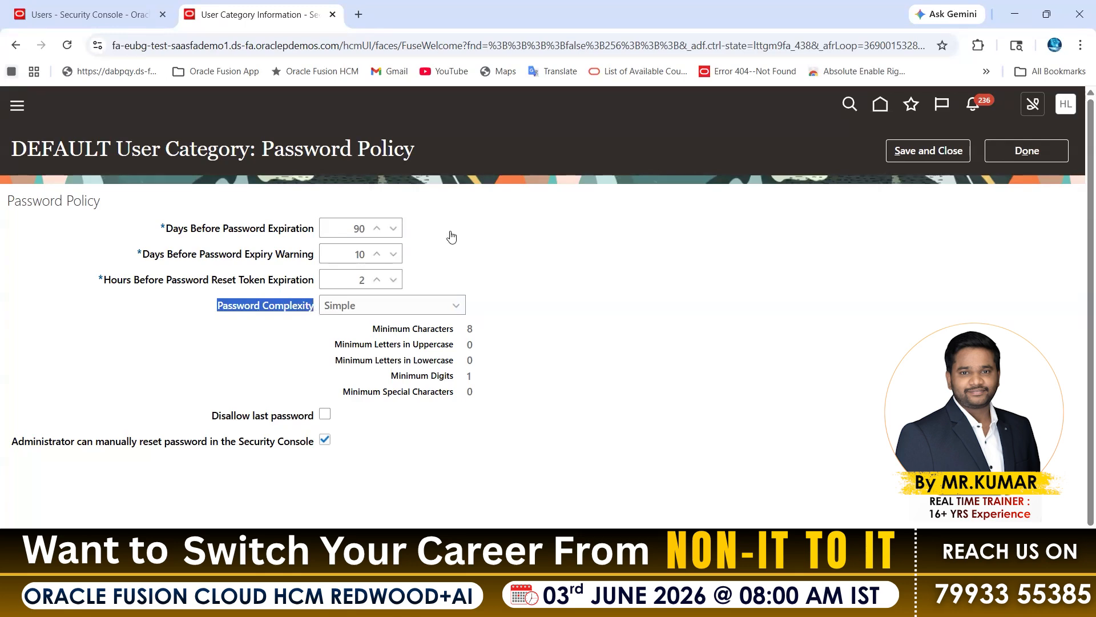
click(90, 14)
click(1027, 151)
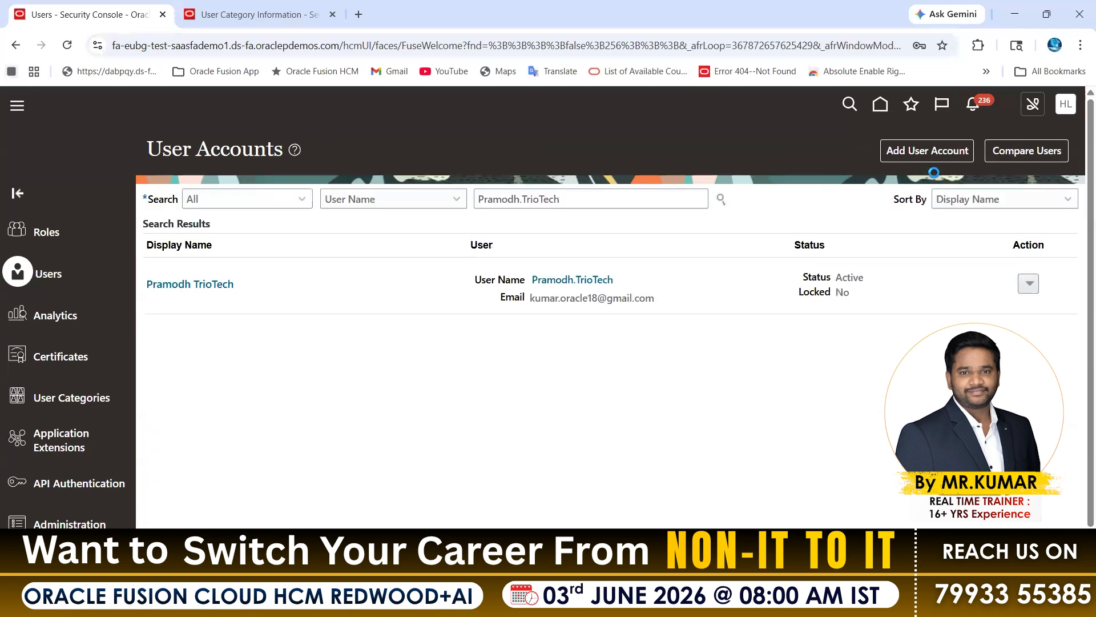
click(1029, 283)
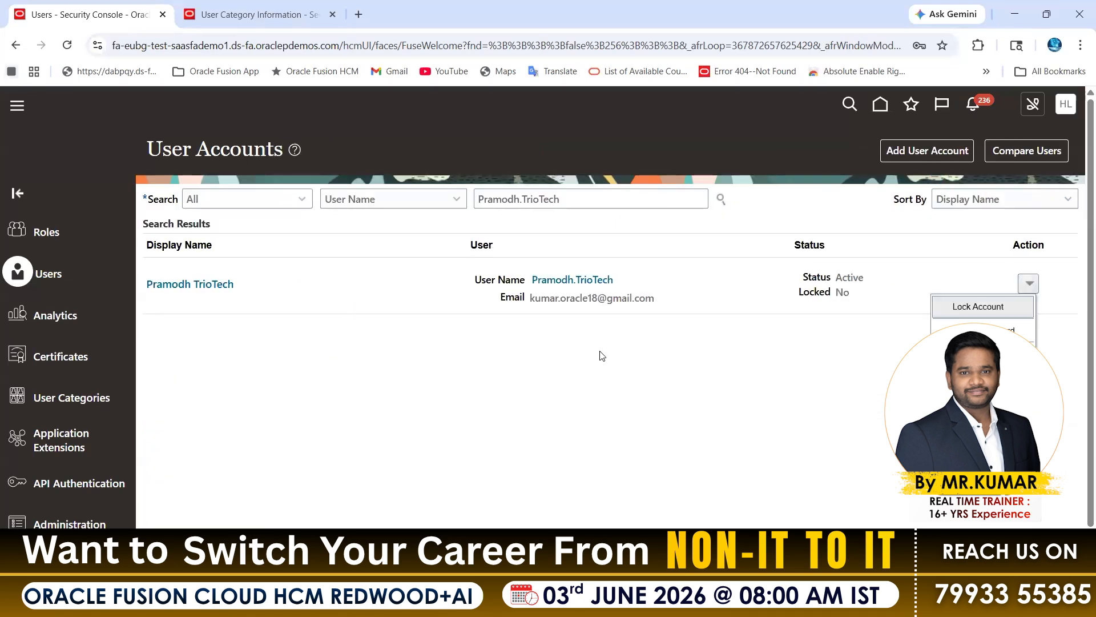
click(983, 331)
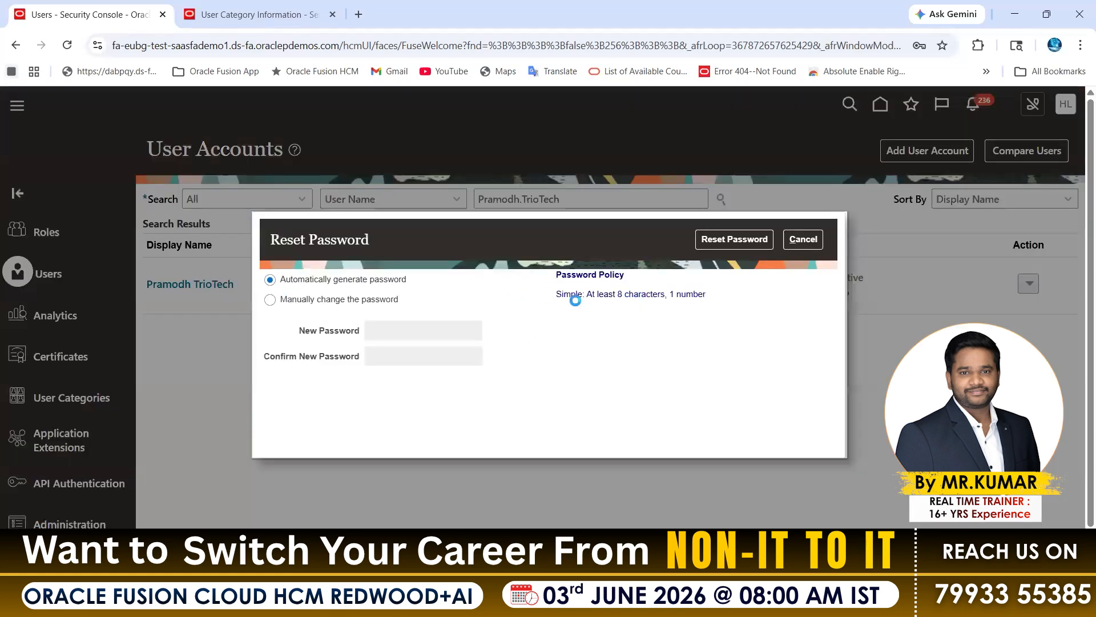
drag(573, 298, 664, 293)
Return to the DEFAULT category's password policy and examine the Password Complexity options and the Simple level's minimum requirements.
click(264, 13)
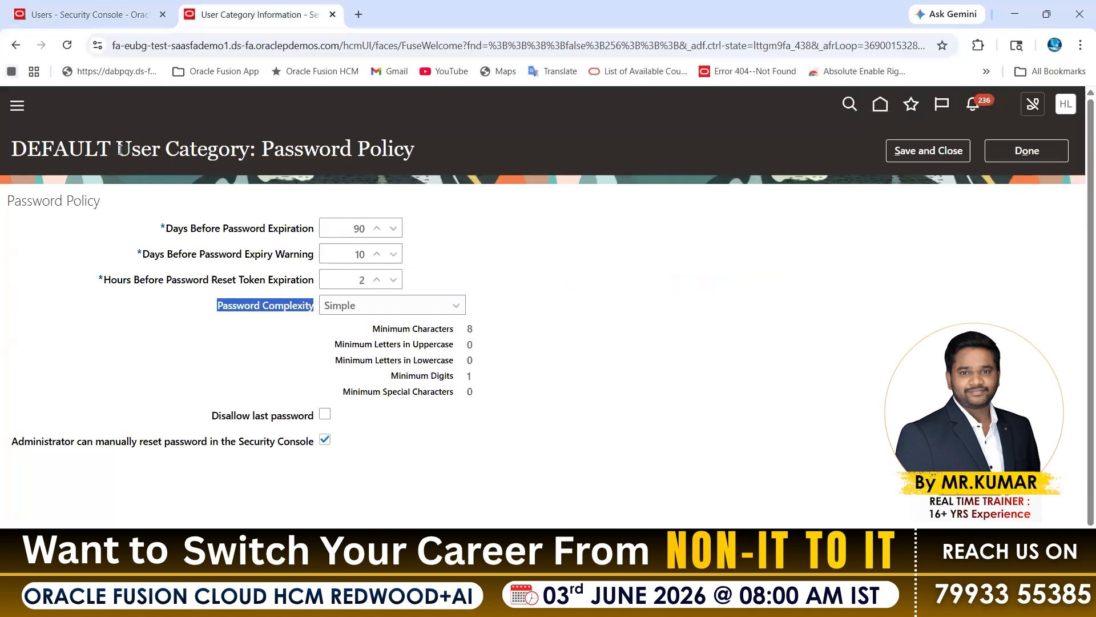
drag(97, 149, 190, 149)
drag(223, 311, 331, 310)
click(374, 310)
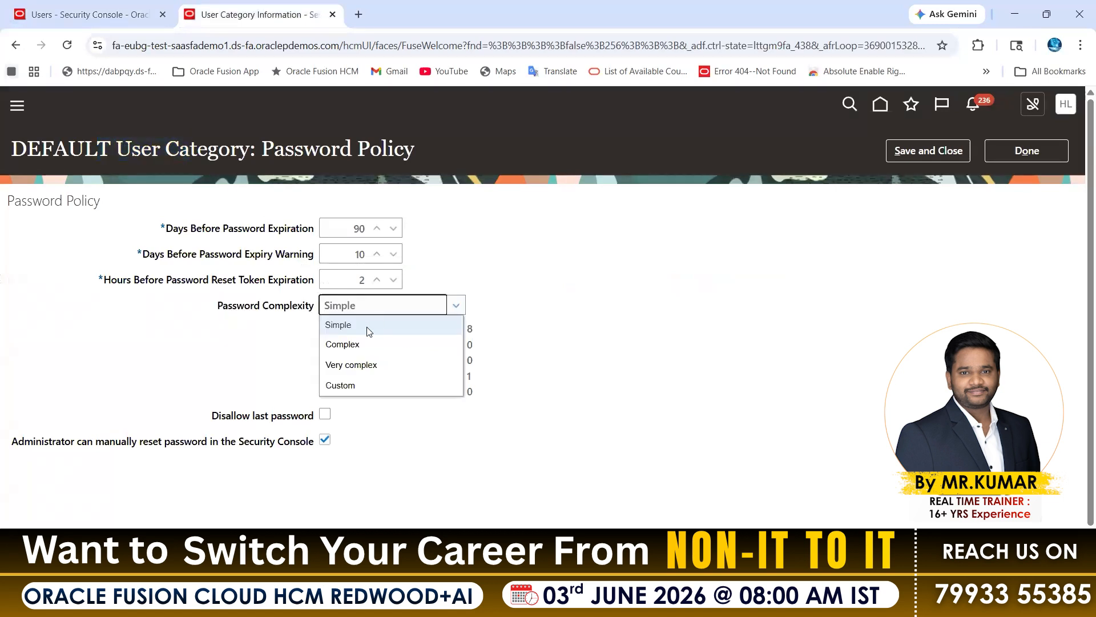
click(568, 262)
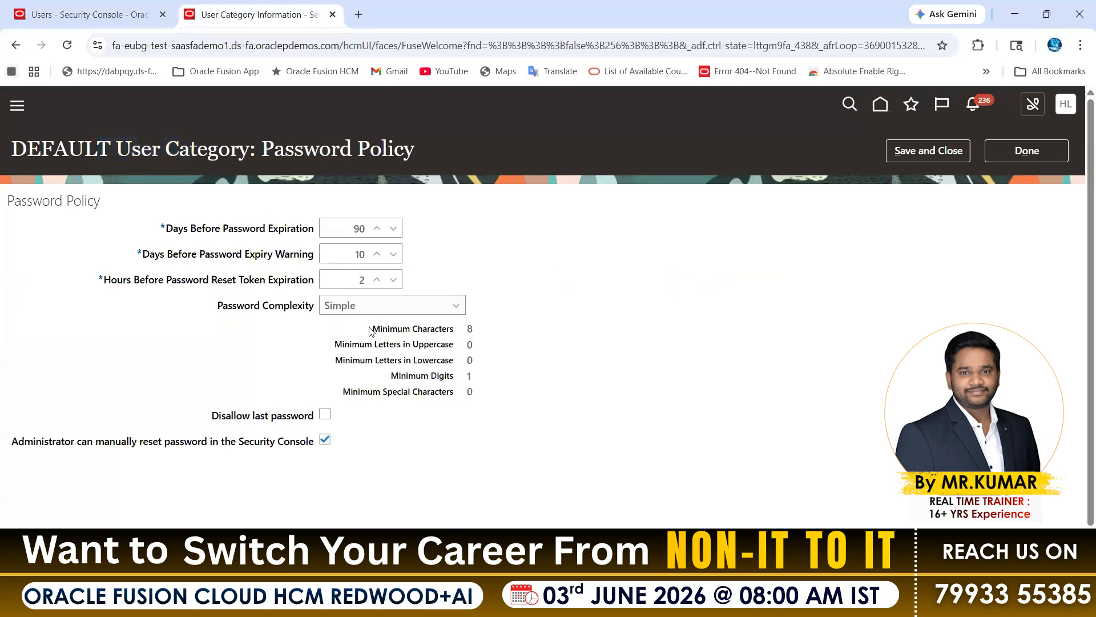
drag(403, 330, 487, 341)
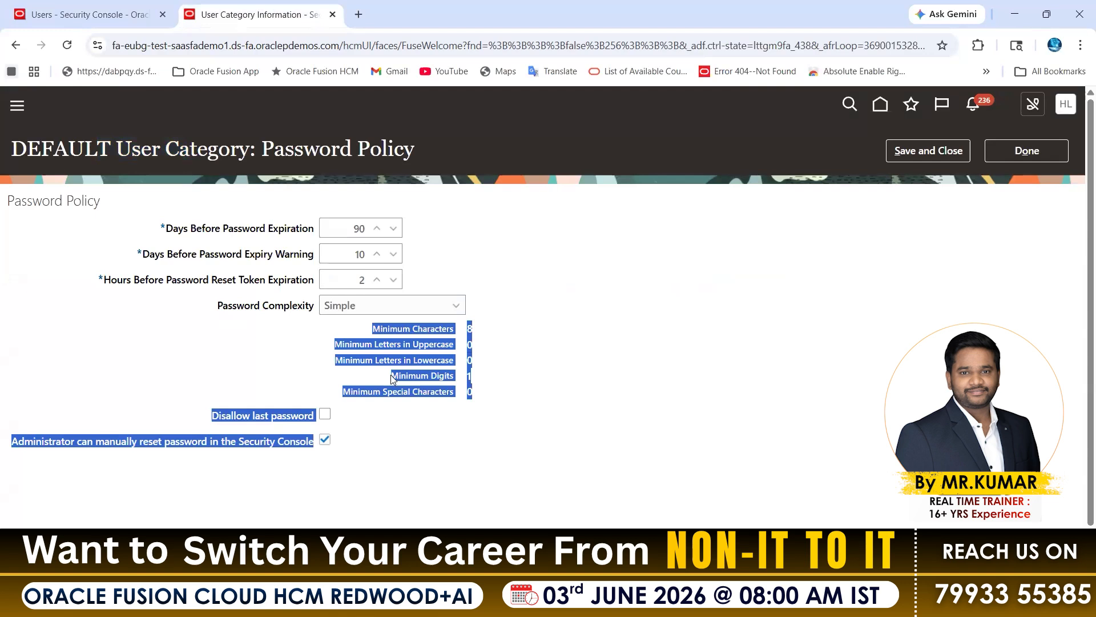
click(467, 376)
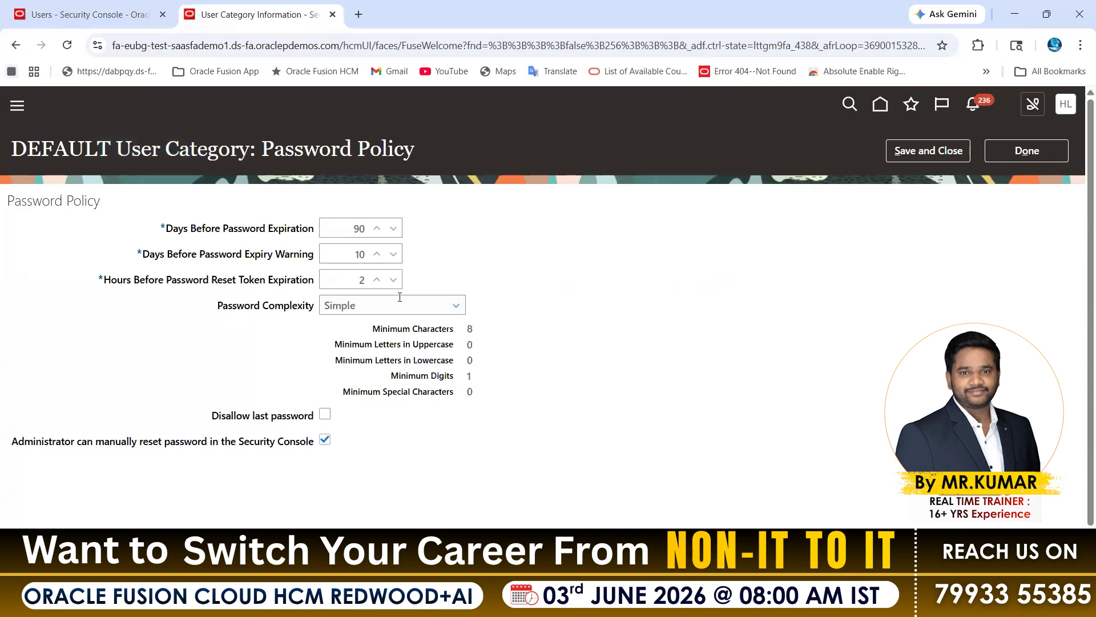
Set Password Complexity to Complex and then to Very complex to compare their minimum requirements.
double_click(460, 345)
click(386, 309)
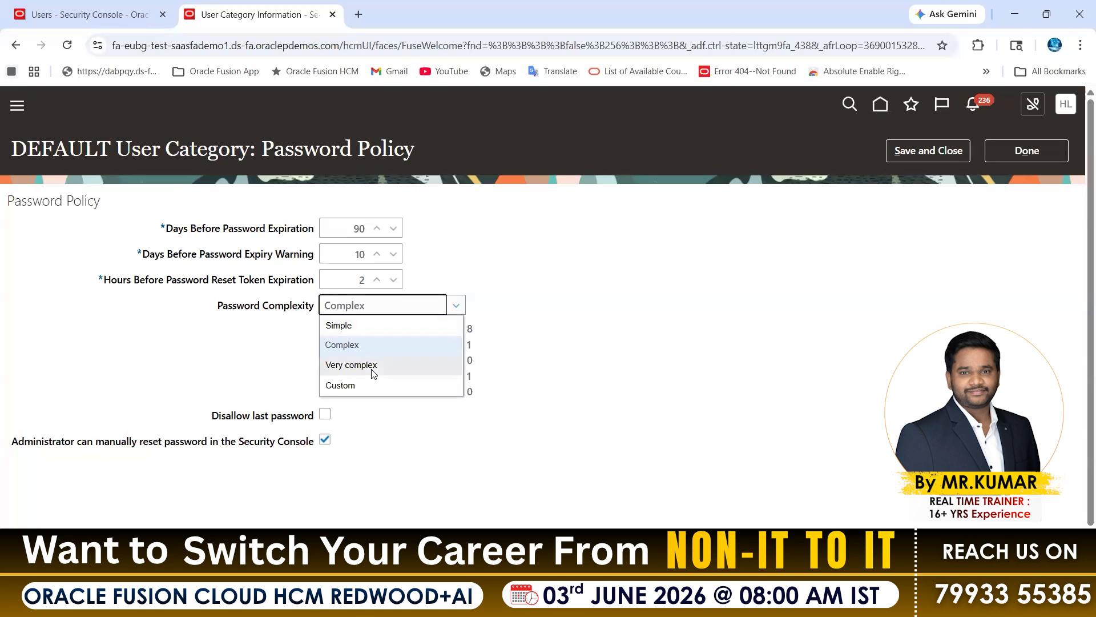
click(371, 364)
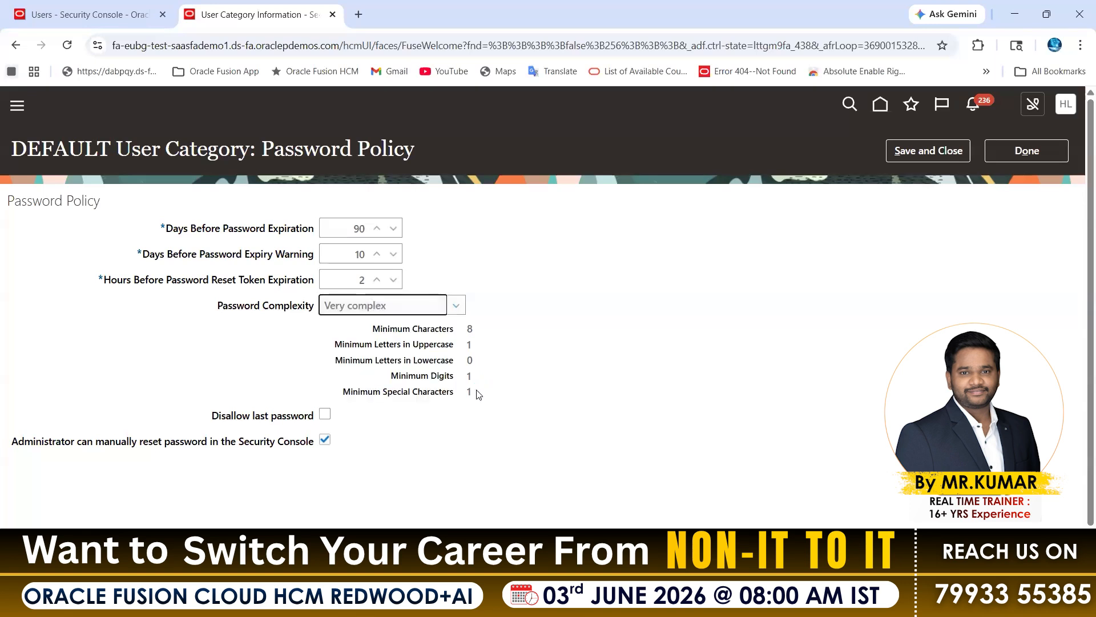
Set Password Complexity to Custom and review its editable minimum character and uppercase letter fields.
click(379, 306)
click(366, 383)
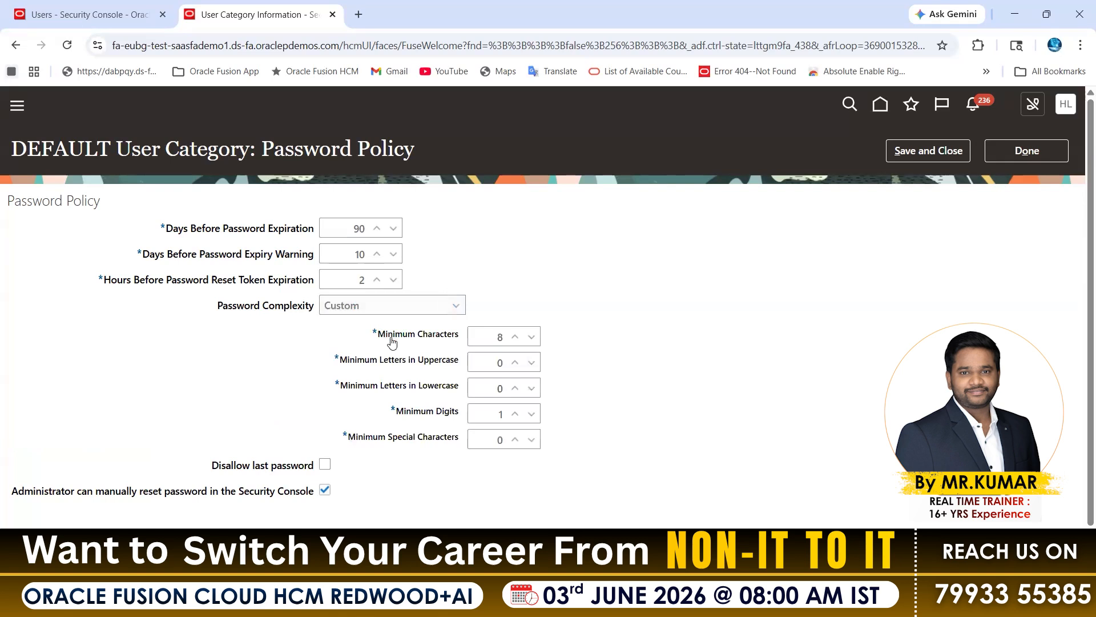
drag(378, 335, 460, 343)
drag(364, 360, 442, 360)
key(alt+Tab)
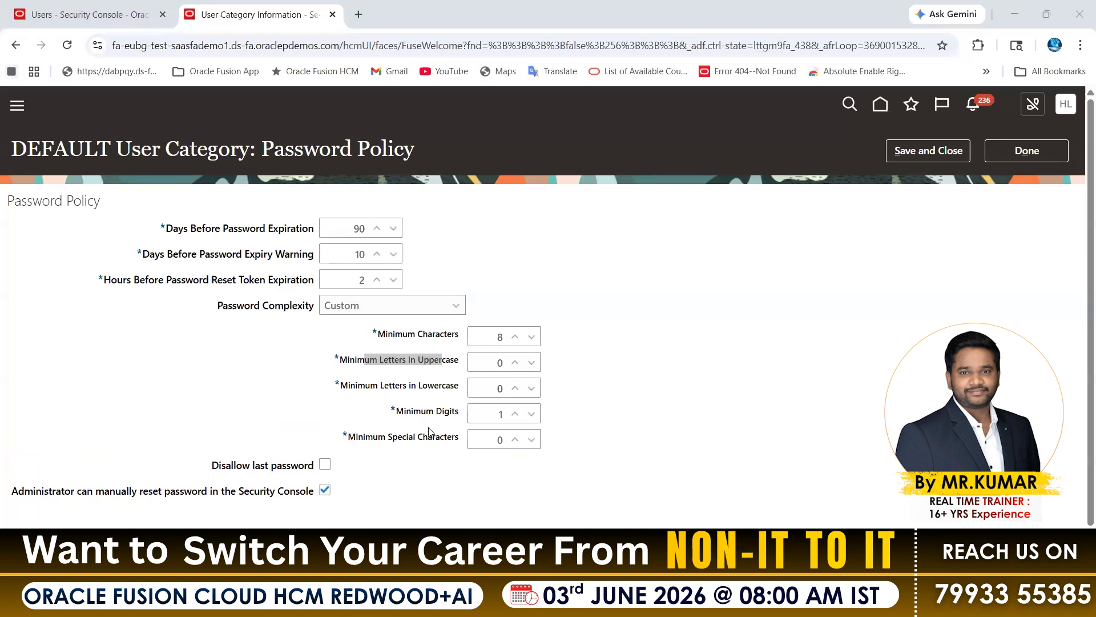
Set Password Complexity to Very complex and save the DEFAULT category's password policy.
click(384, 308)
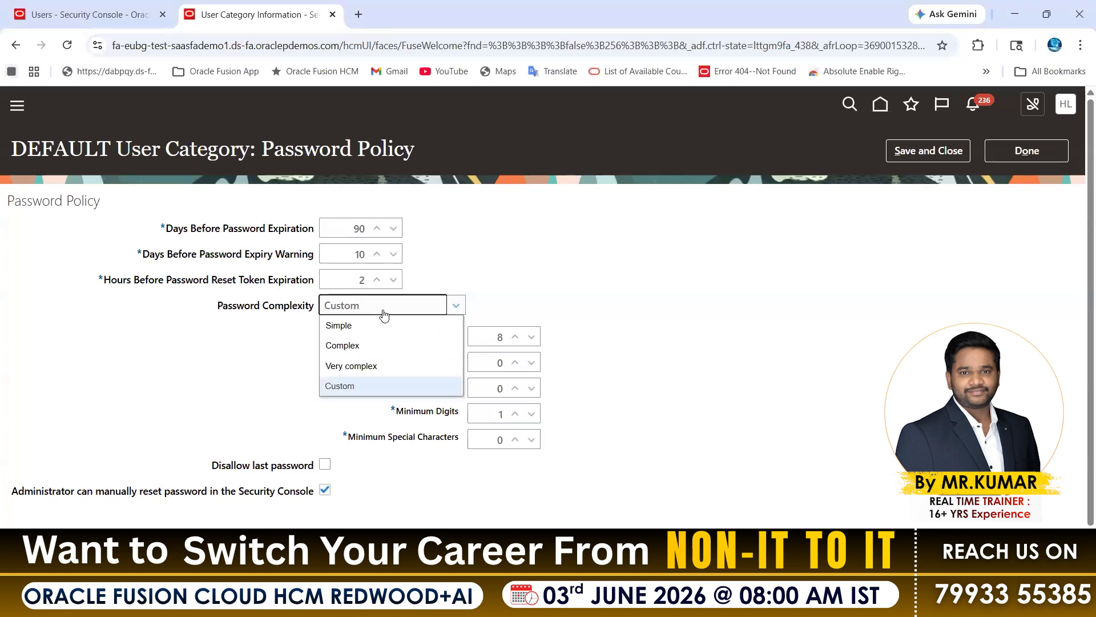
click(359, 366)
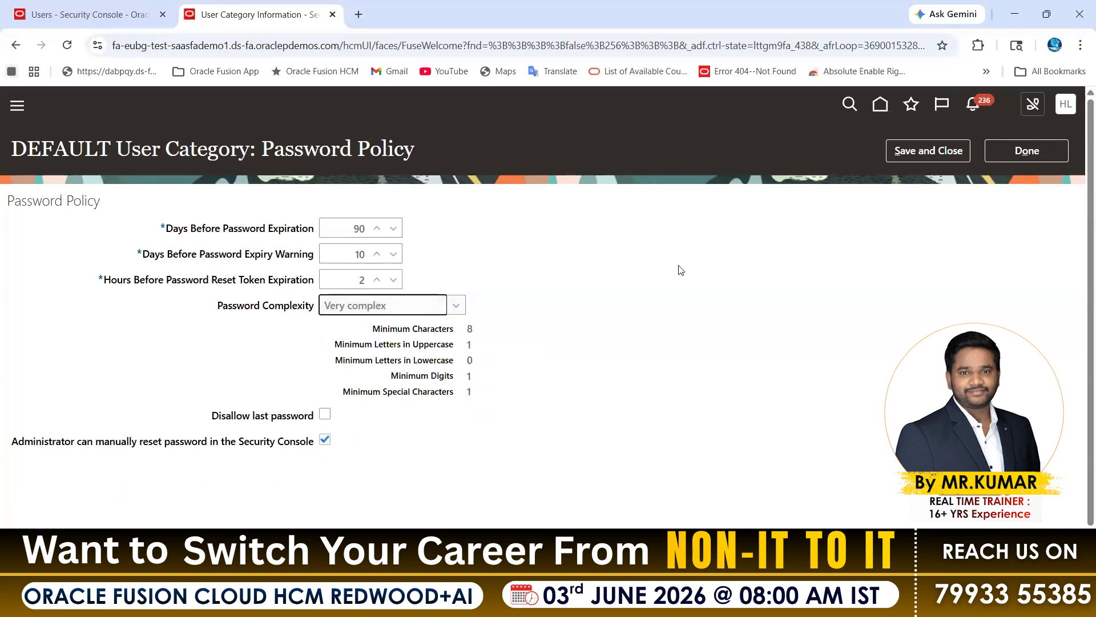
click(914, 152)
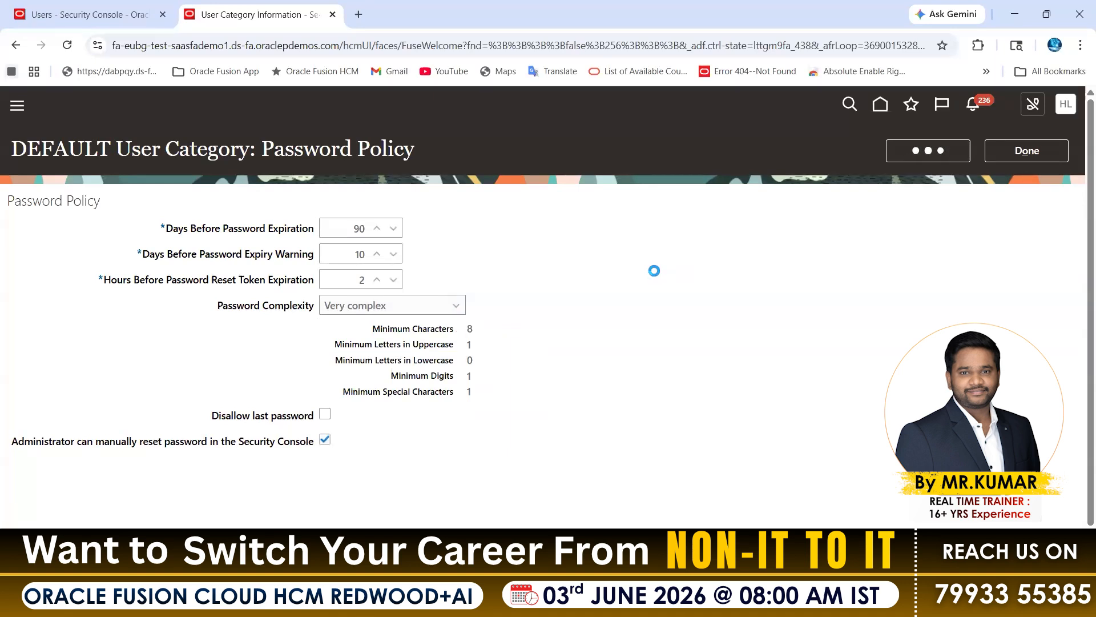
Close the Reset Password dialog, check the password policy hint for the DEFAULT category on a new user account form, and cancel the form.
click(69, 15)
click(803, 239)
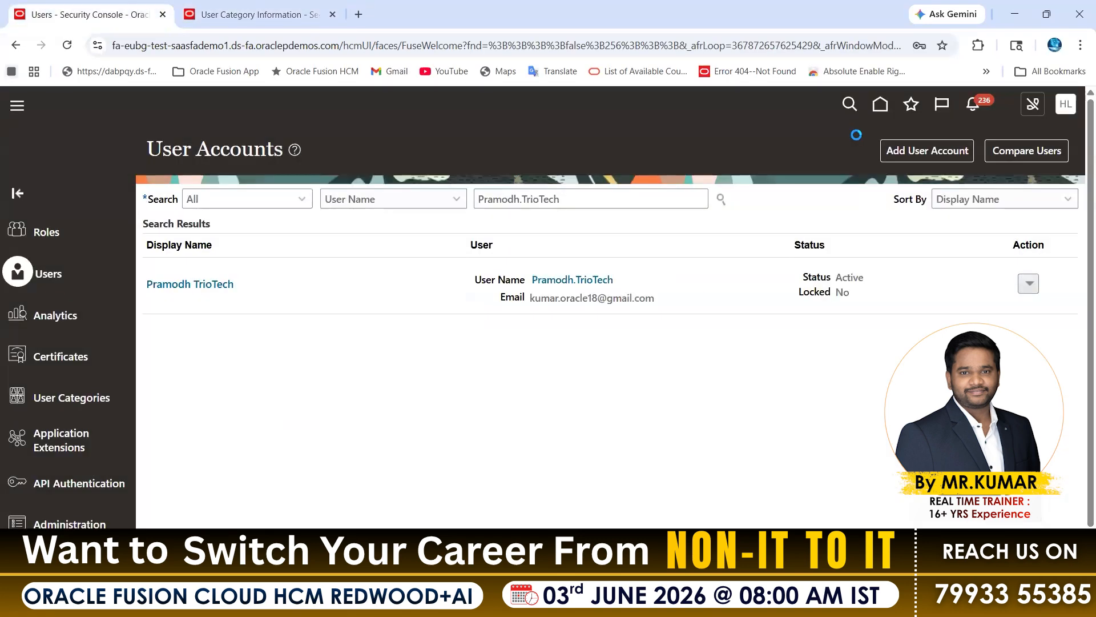
click(908, 151)
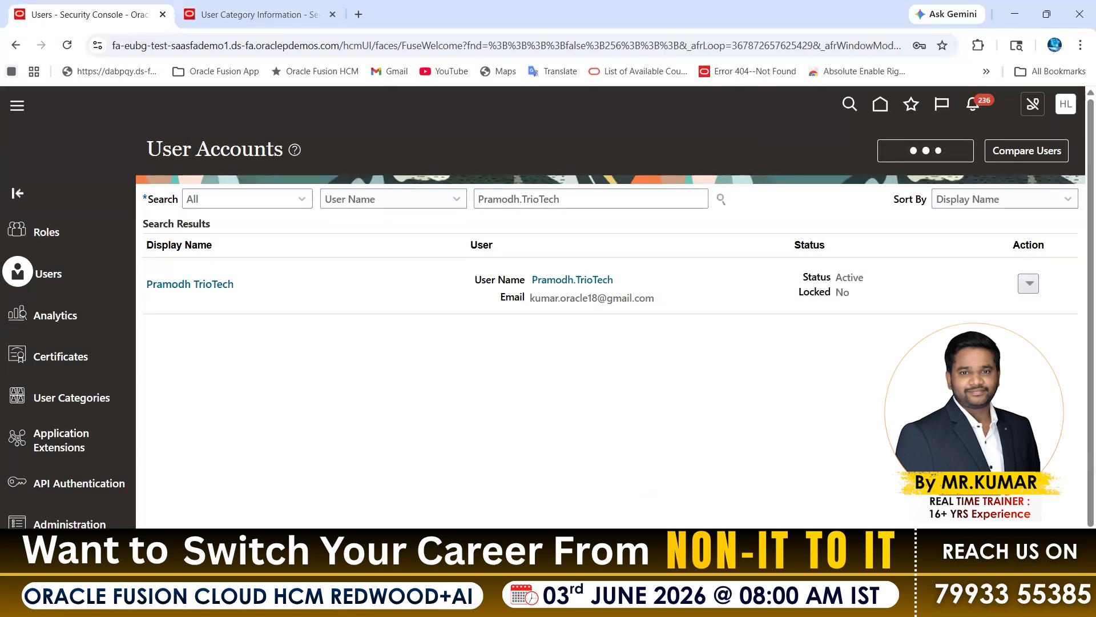
drag(648, 233, 720, 234)
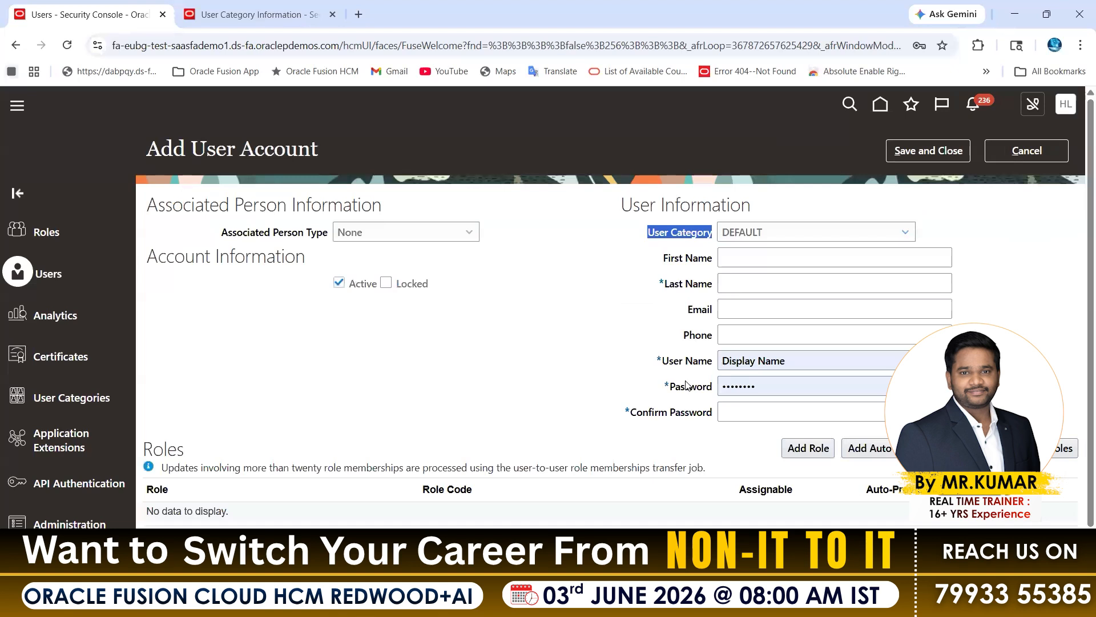
drag(671, 386, 713, 387)
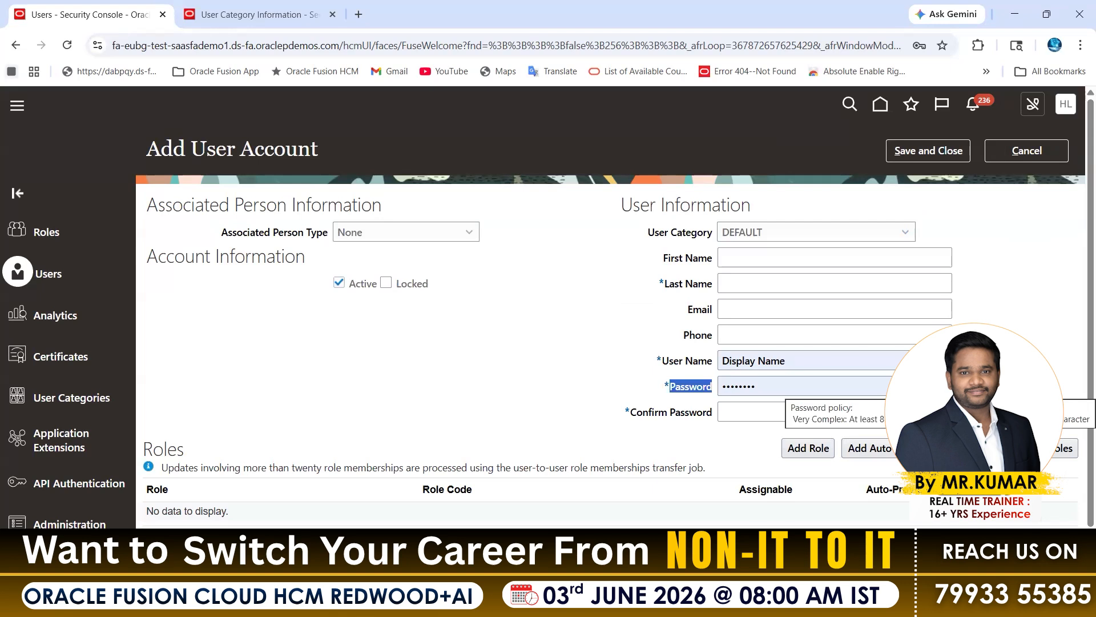
click(1026, 151)
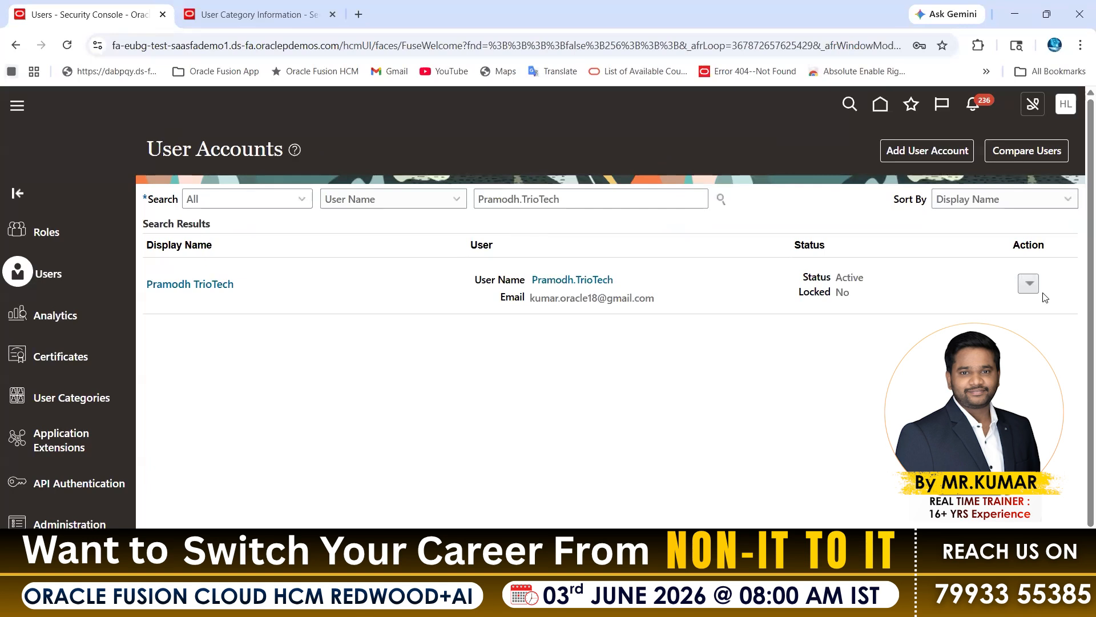
Reopen the Reset Password dialog for the listed user account and check the updated password policy text.
click(1029, 283)
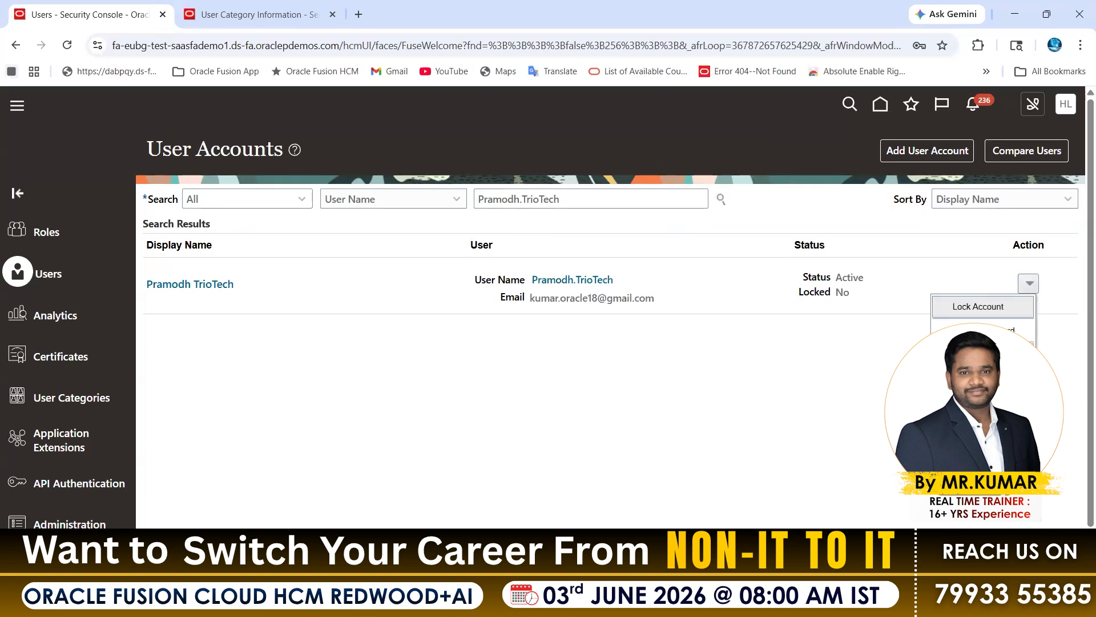
click(983, 331)
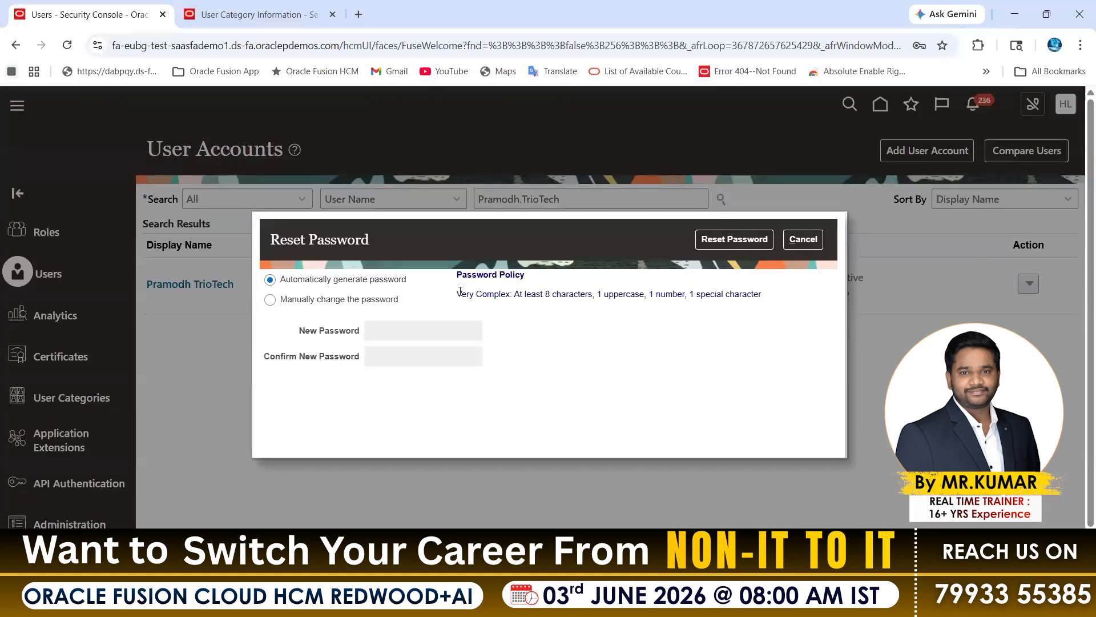
drag(460, 293, 751, 290)
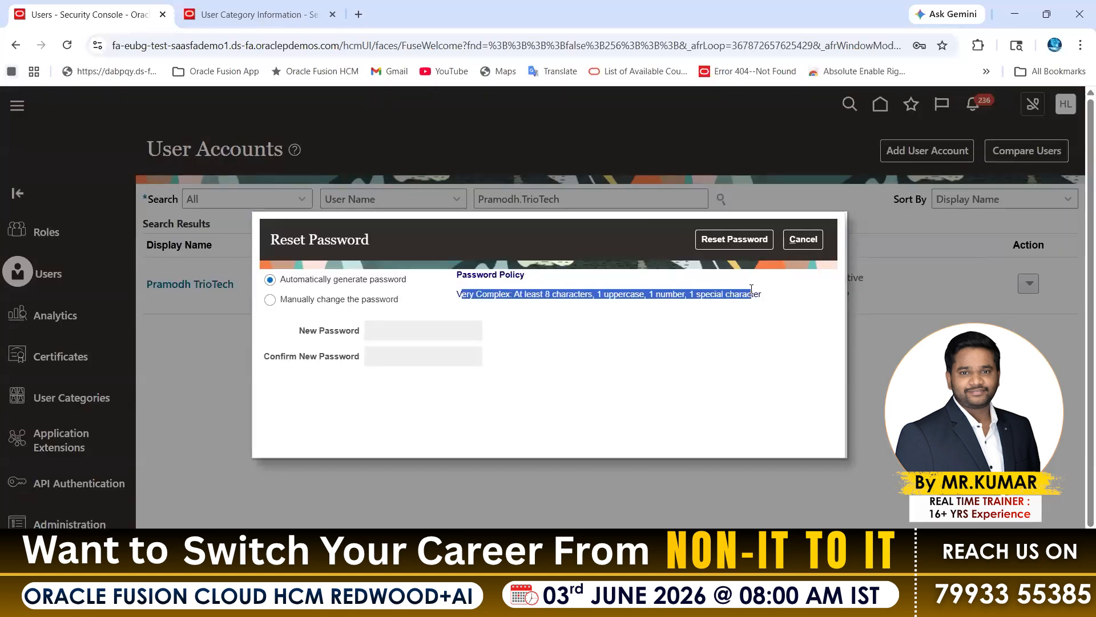
Reopen the DEFAULT category's password policy for editing and set Password Complexity to Simple.
click(299, 20)
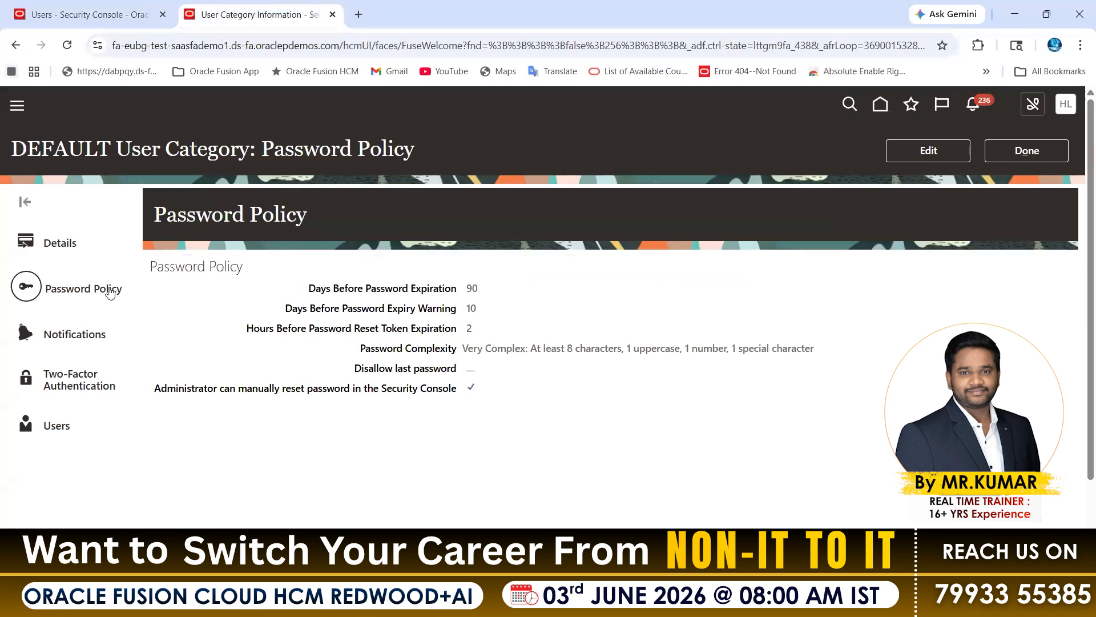
drag(360, 349, 435, 349)
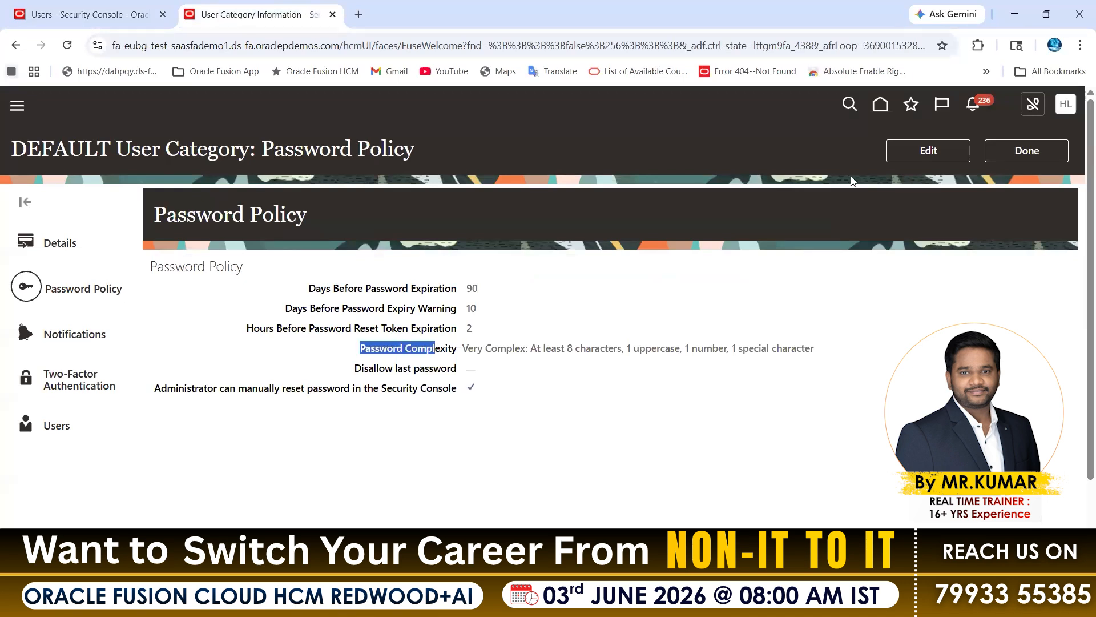
click(929, 151)
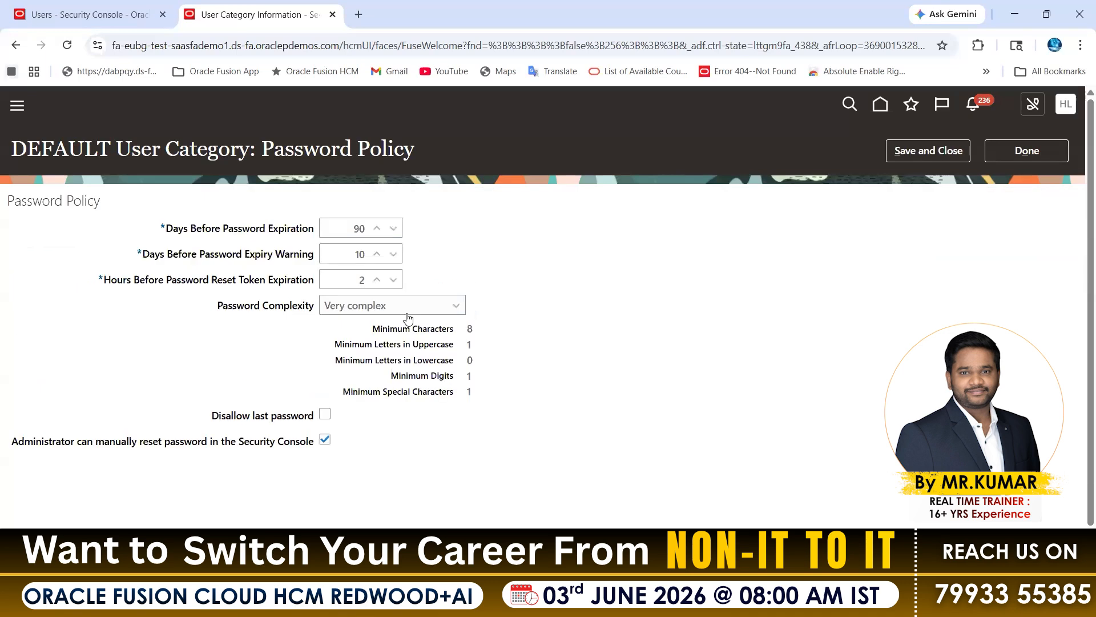
click(407, 310)
click(355, 324)
Examine the Days Before Password Expiration and Disallow last password settings in the policy form.
drag(250, 416, 316, 418)
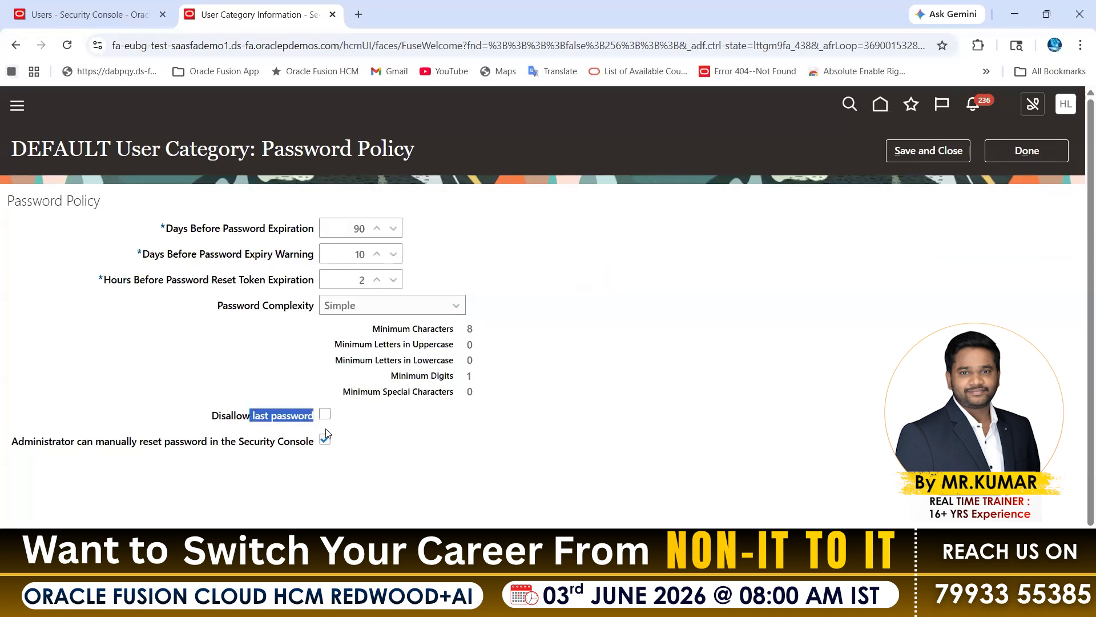
click(369, 230)
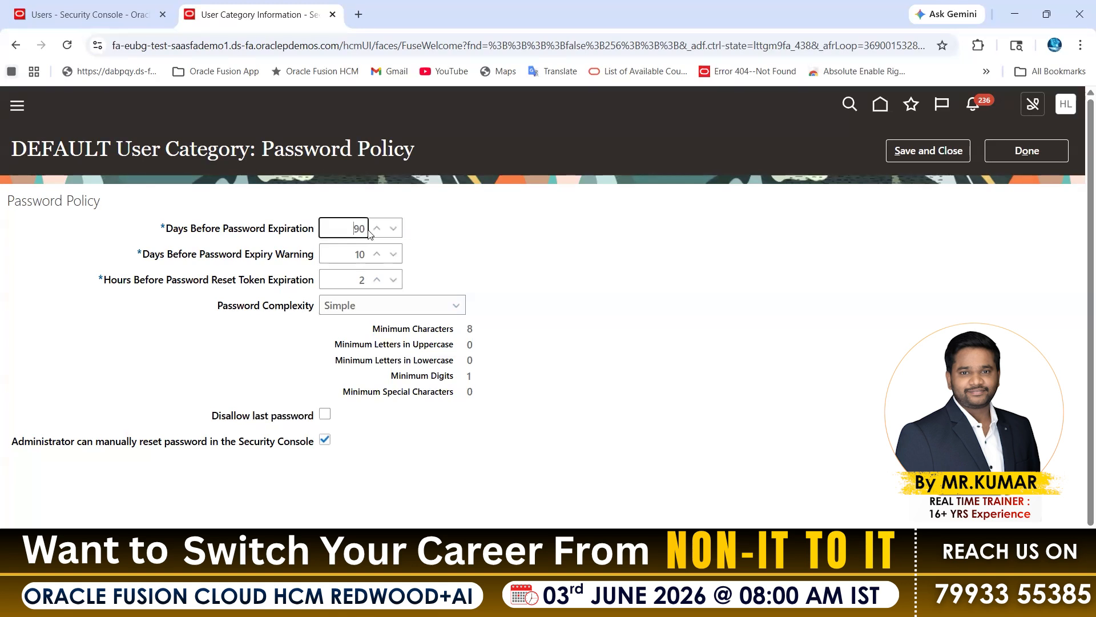
drag(201, 228, 327, 227)
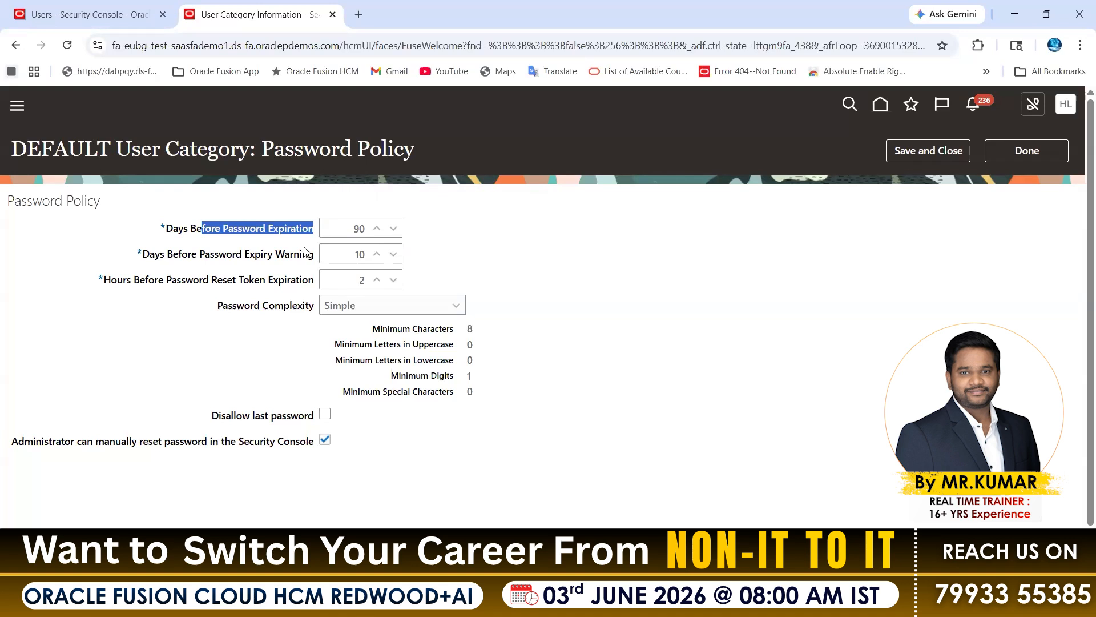
click(296, 185)
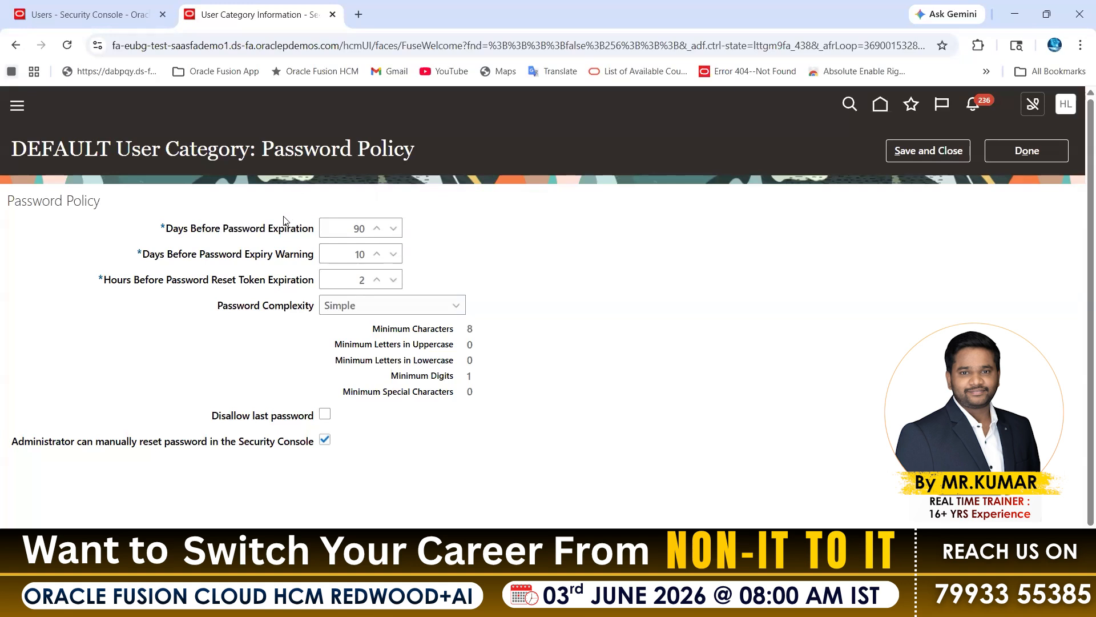
drag(228, 229, 321, 227)
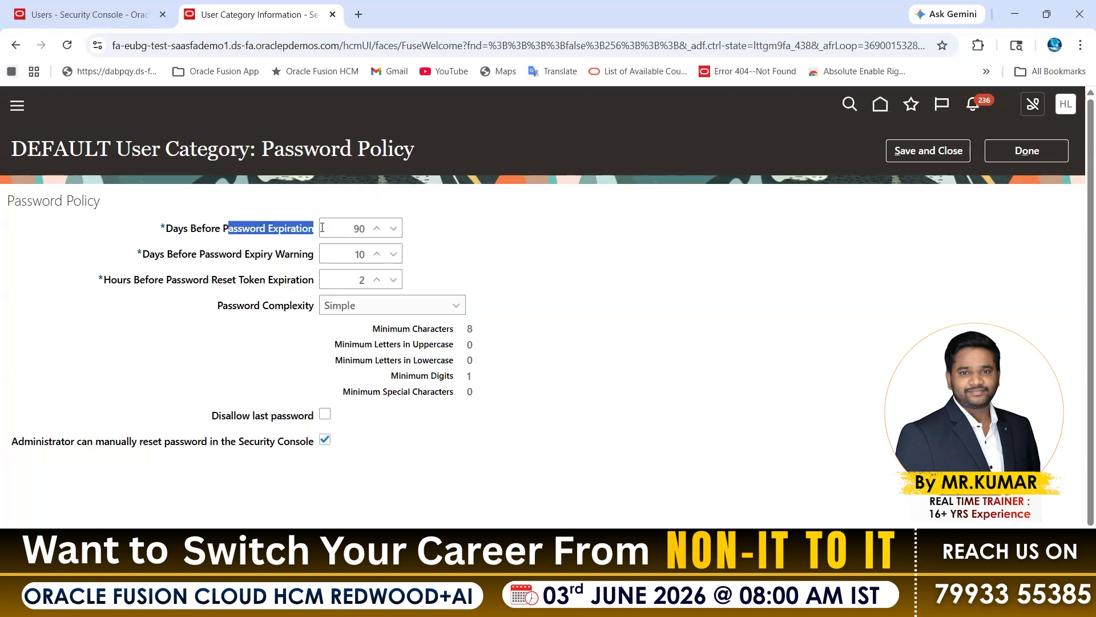
click(327, 201)
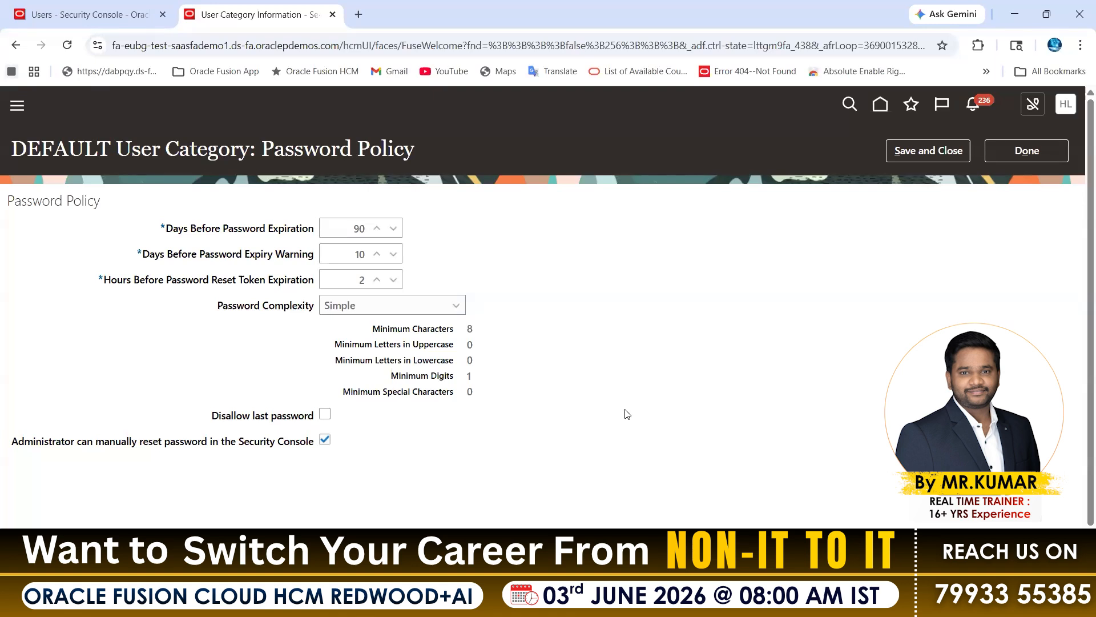
drag(213, 417, 301, 420)
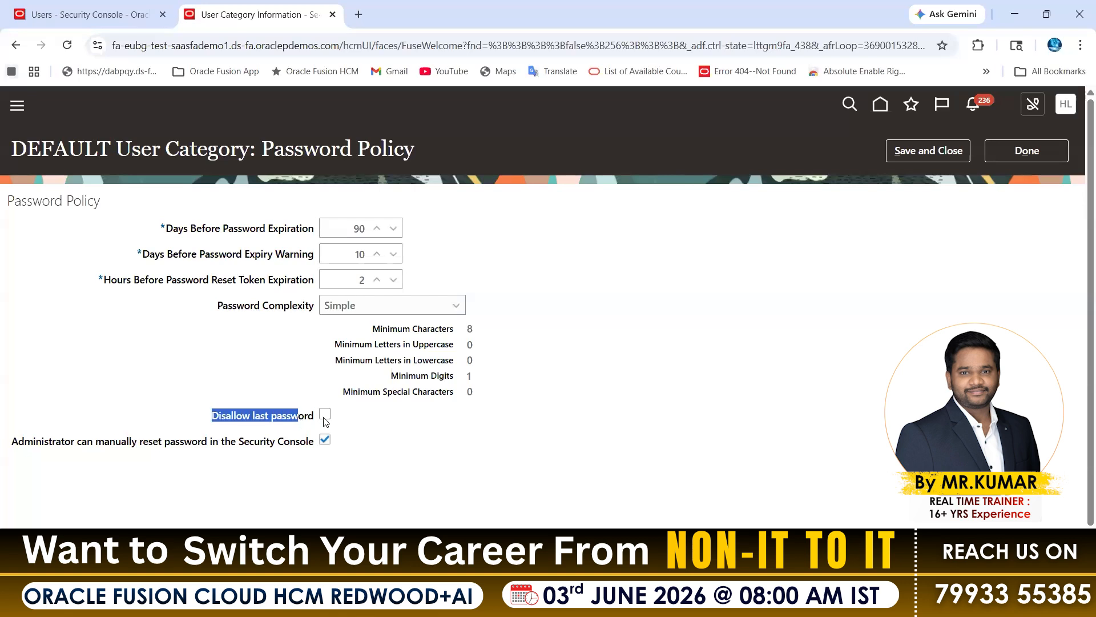
Try enabling the Disallow last password option and clear it again.
click(325, 421)
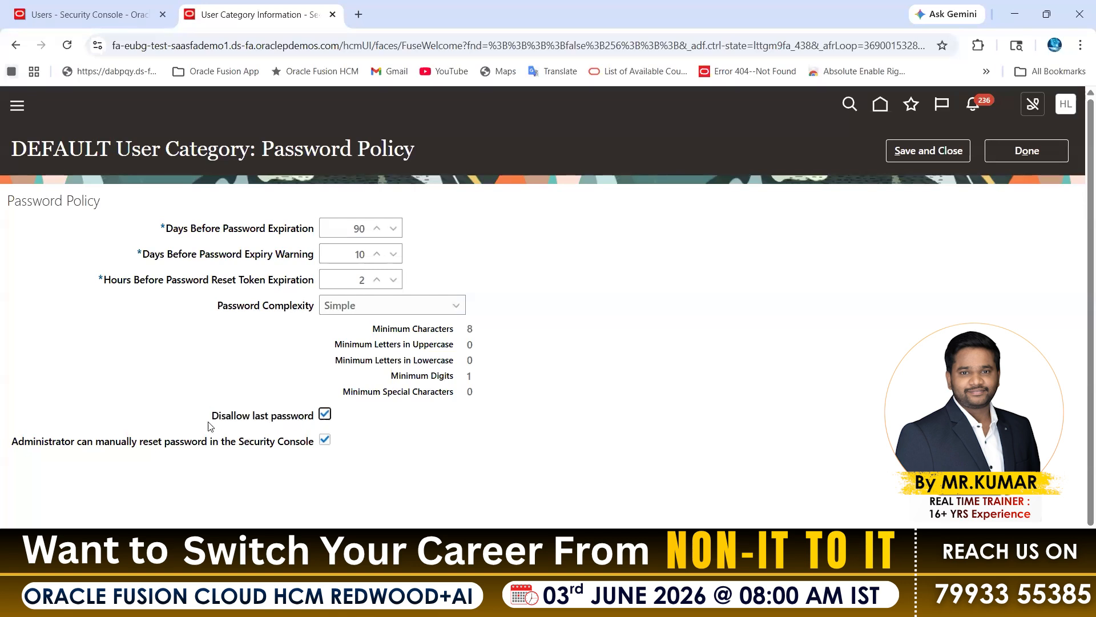
double_click(252, 419)
drag(314, 416, 255, 417)
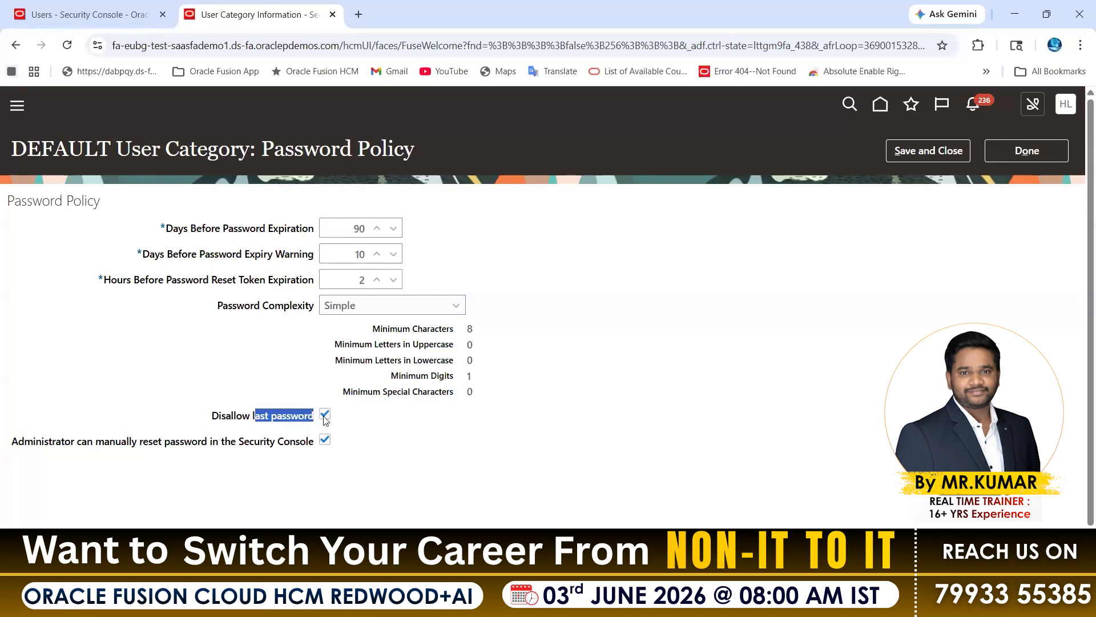
click(324, 421)
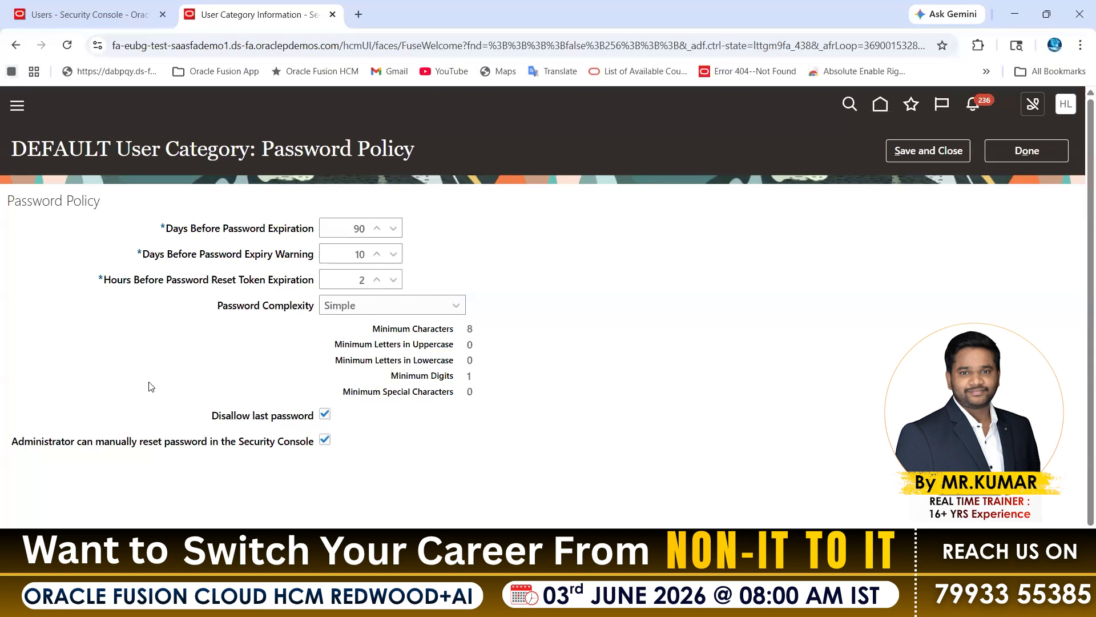
click(325, 414)
Review the administrator manual reset option, reopen the Reset Password dialog for the listed user, and examine the fields for manually changing the password.
drag(14, 444, 76, 444)
drag(104, 444, 274, 448)
click(85, 13)
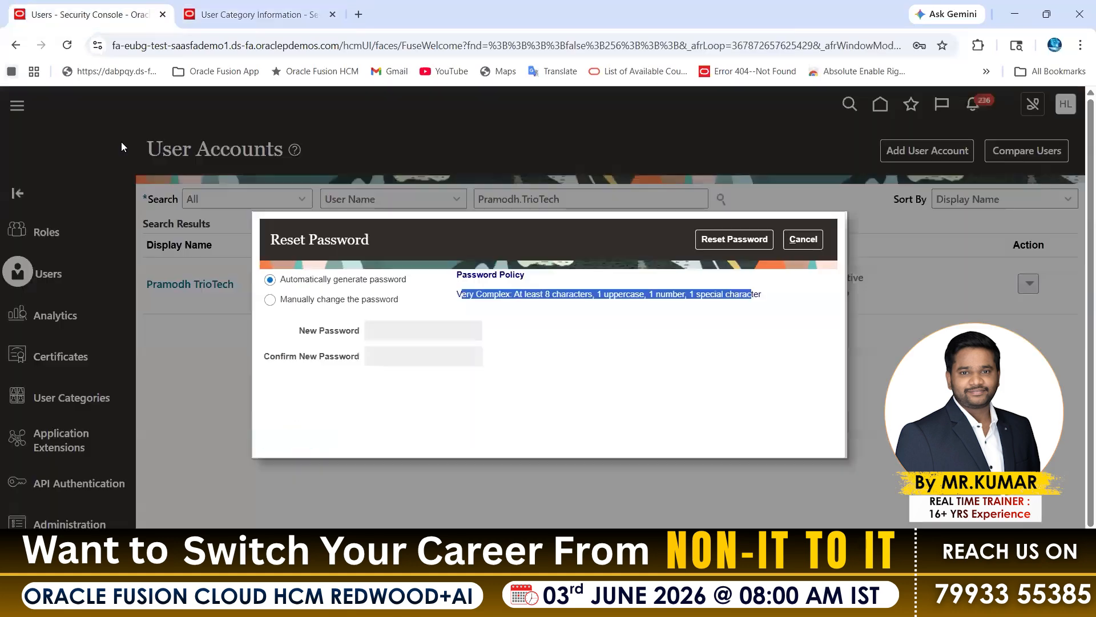
click(816, 241)
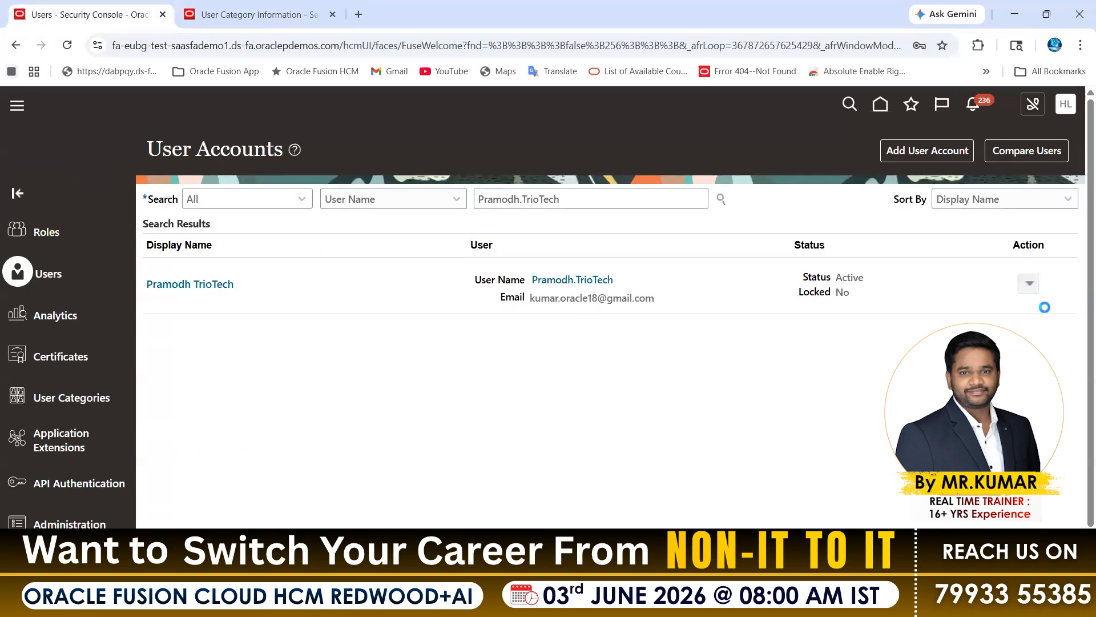
click(1030, 284)
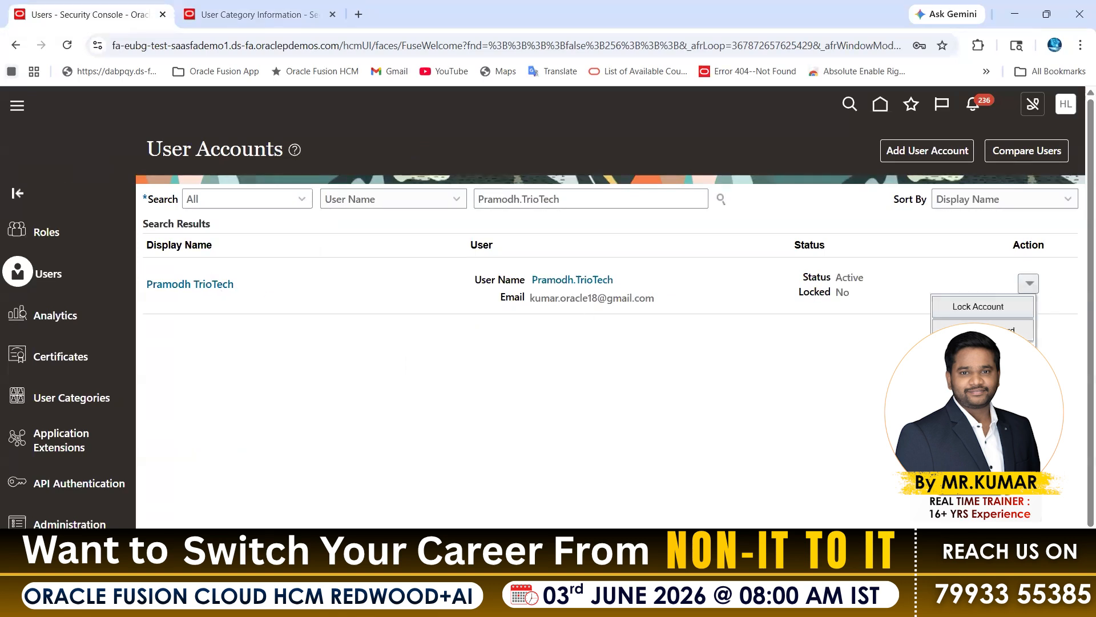
click(983, 331)
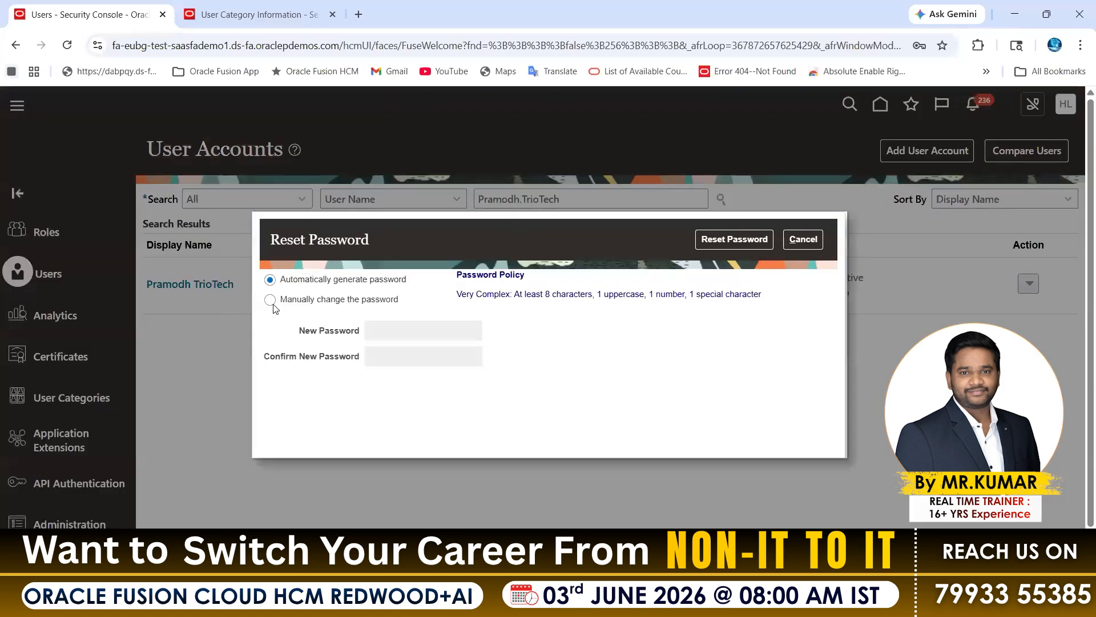
click(271, 300)
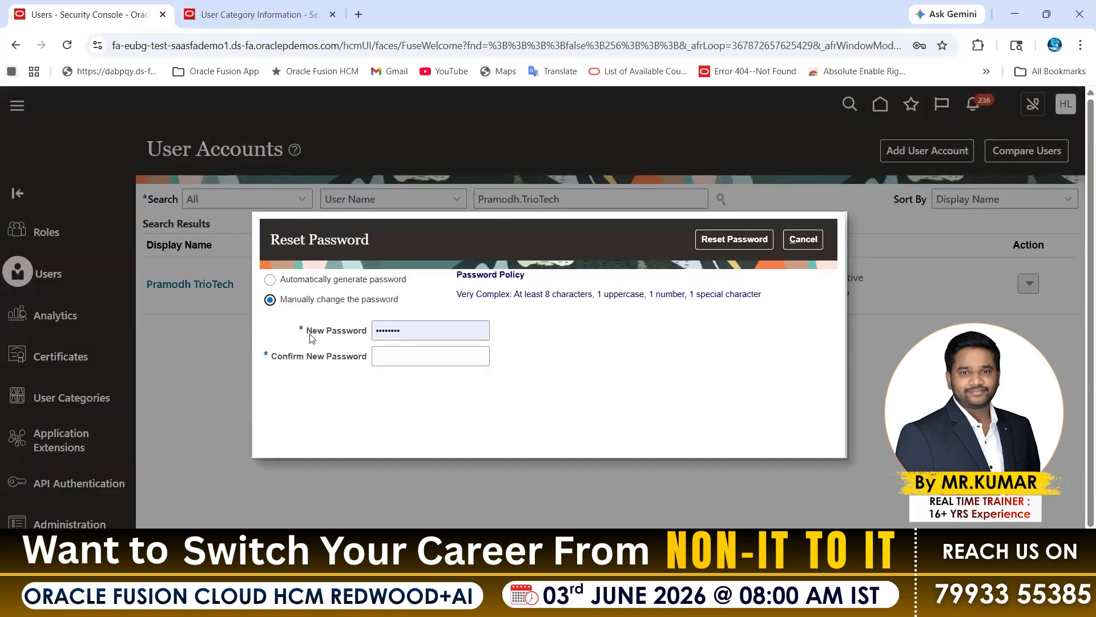
drag(304, 369, 419, 369)
click(418, 370)
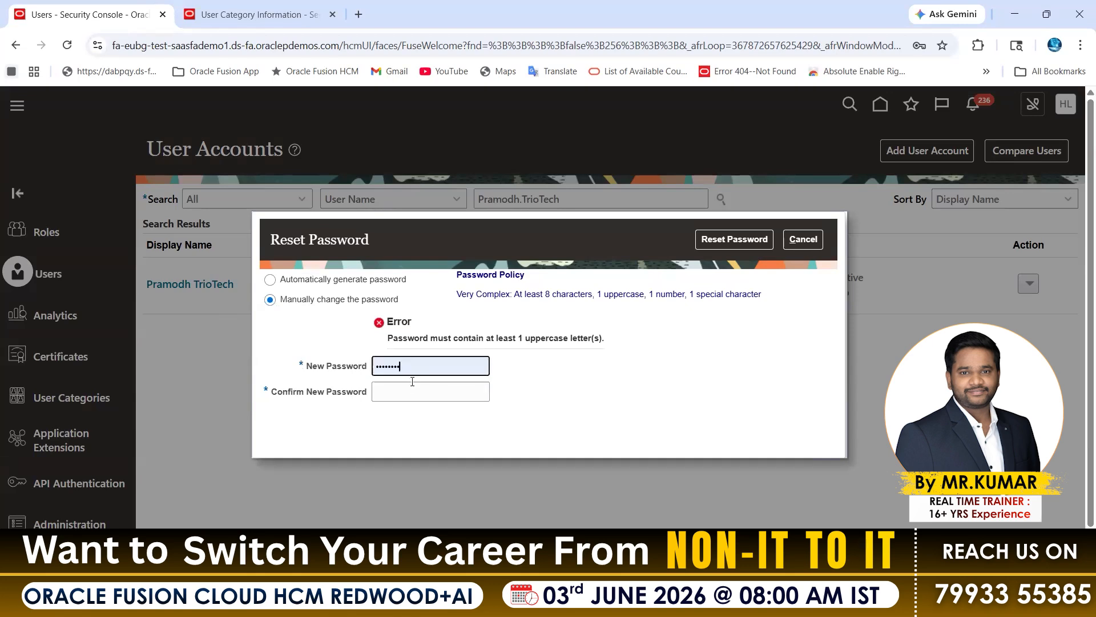
click(412, 391)
click(422, 364)
Disable Administrator can manually reset password in the Security Console and save the DEFAULT category's password policy.
click(229, 17)
drag(21, 440, 171, 442)
click(400, 438)
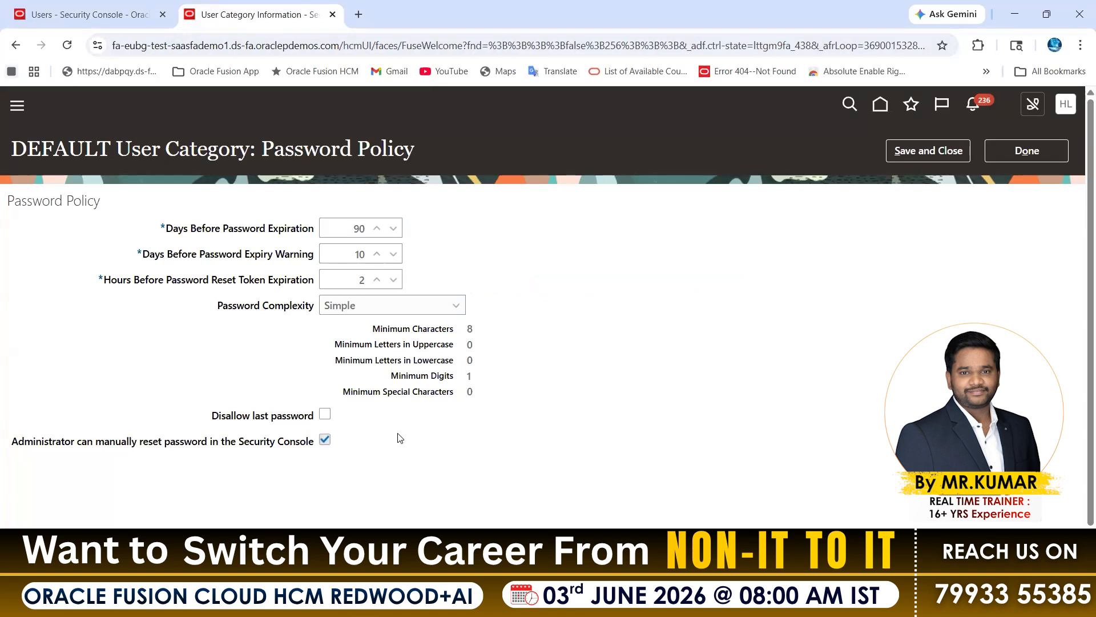
click(324, 439)
click(931, 151)
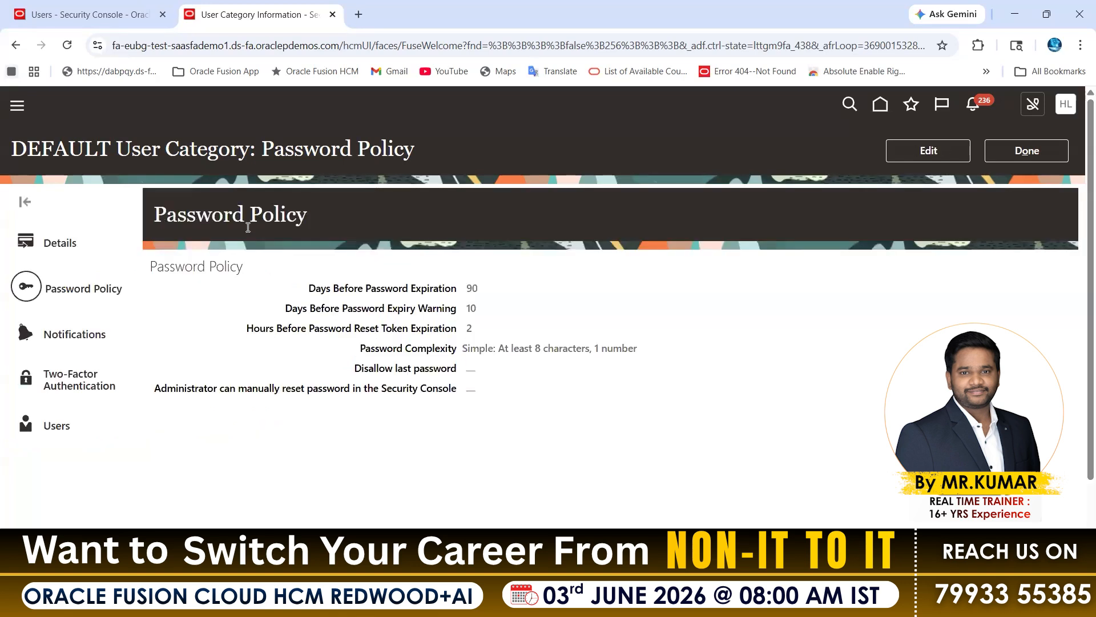
drag(217, 151, 130, 150)
drag(239, 390, 388, 391)
double_click(470, 389)
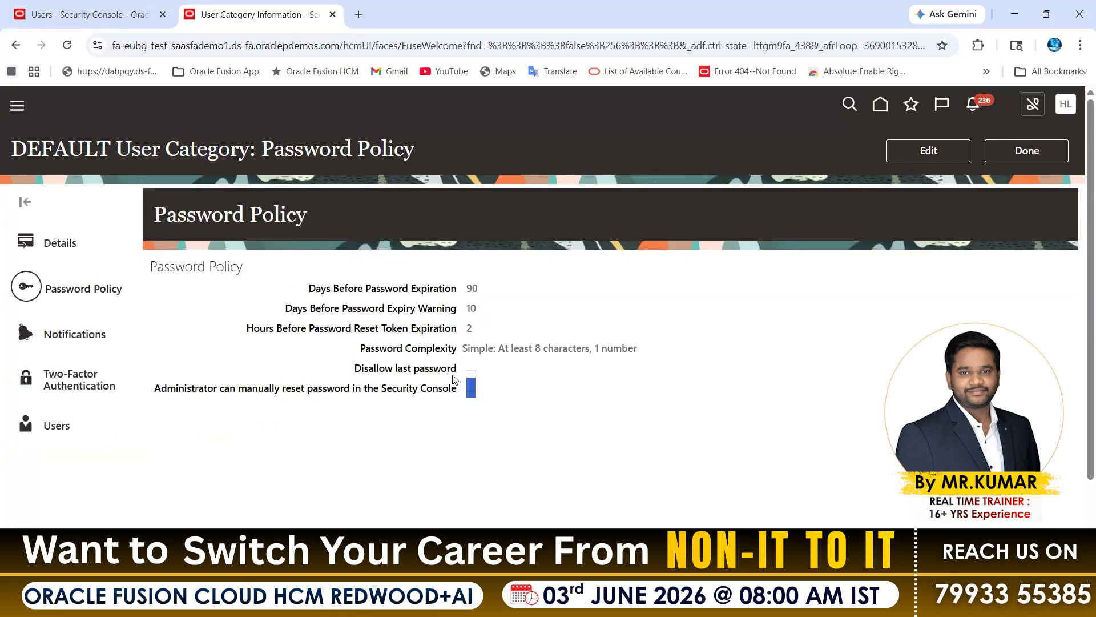
Reopen the Reset Password dialog for the listed user account and check whether Manually change the password is selectable.
click(91, 14)
click(802, 237)
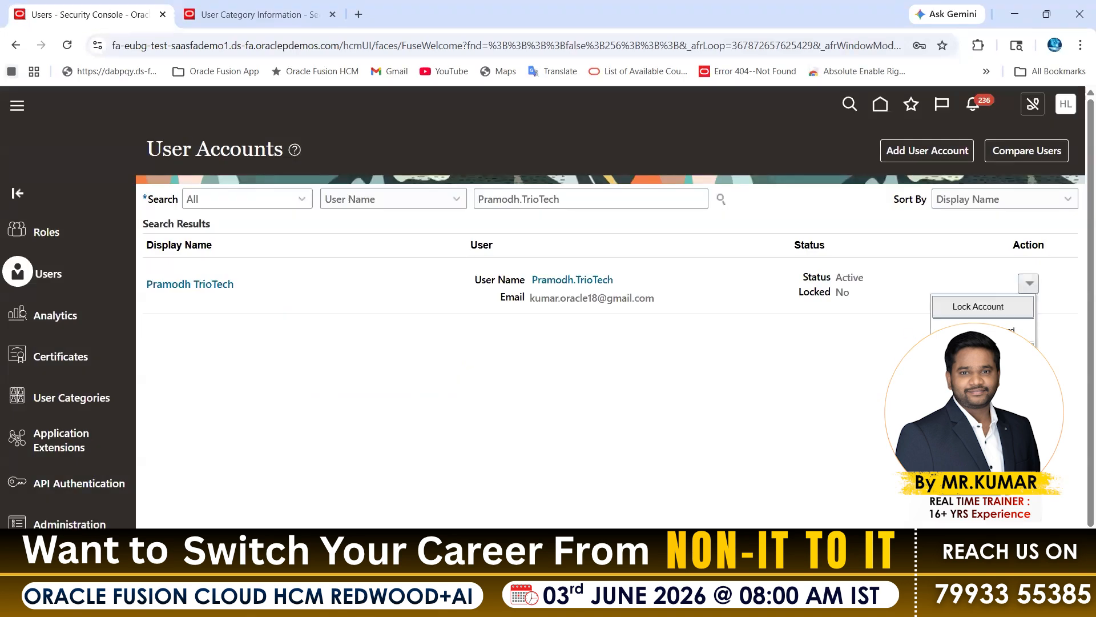
click(980, 332)
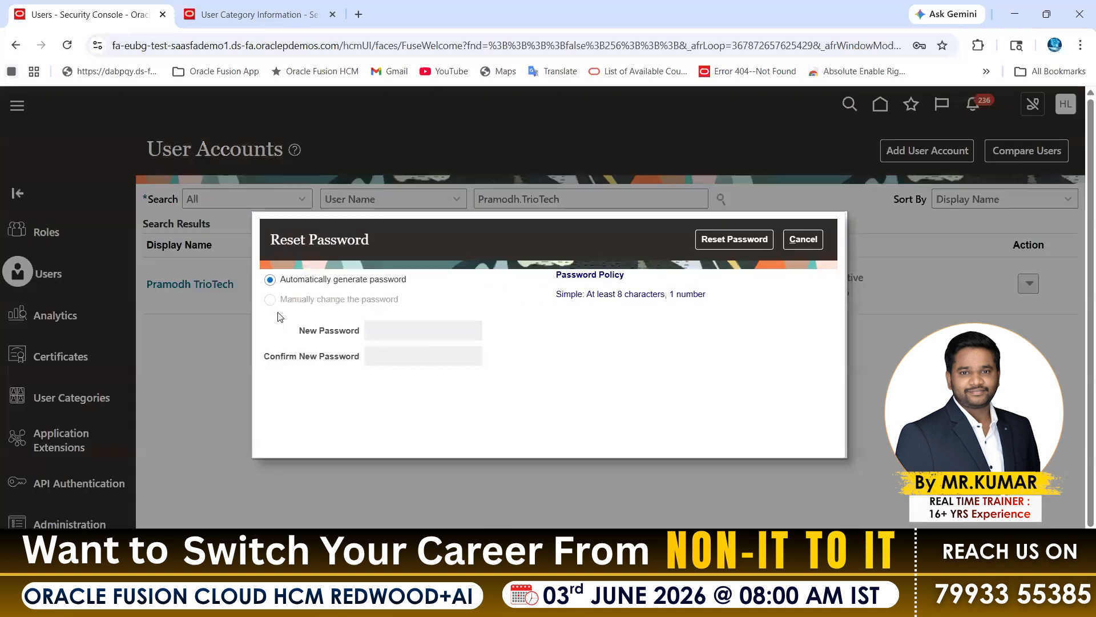
drag(273, 302, 405, 300)
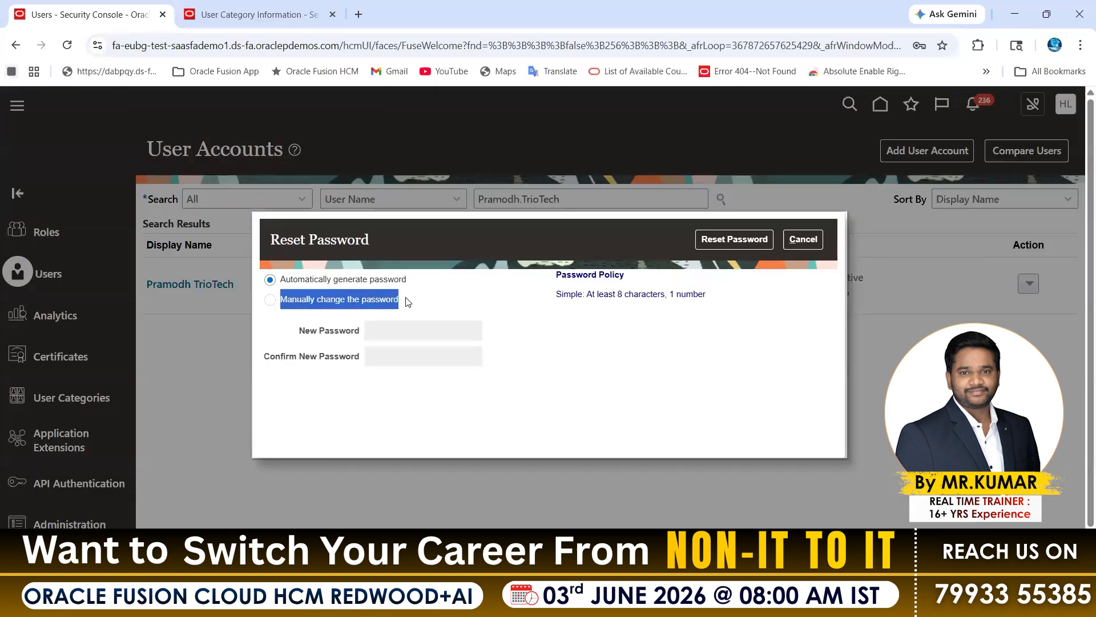
triple_click(269, 300)
triple_click(312, 303)
click(371, 310)
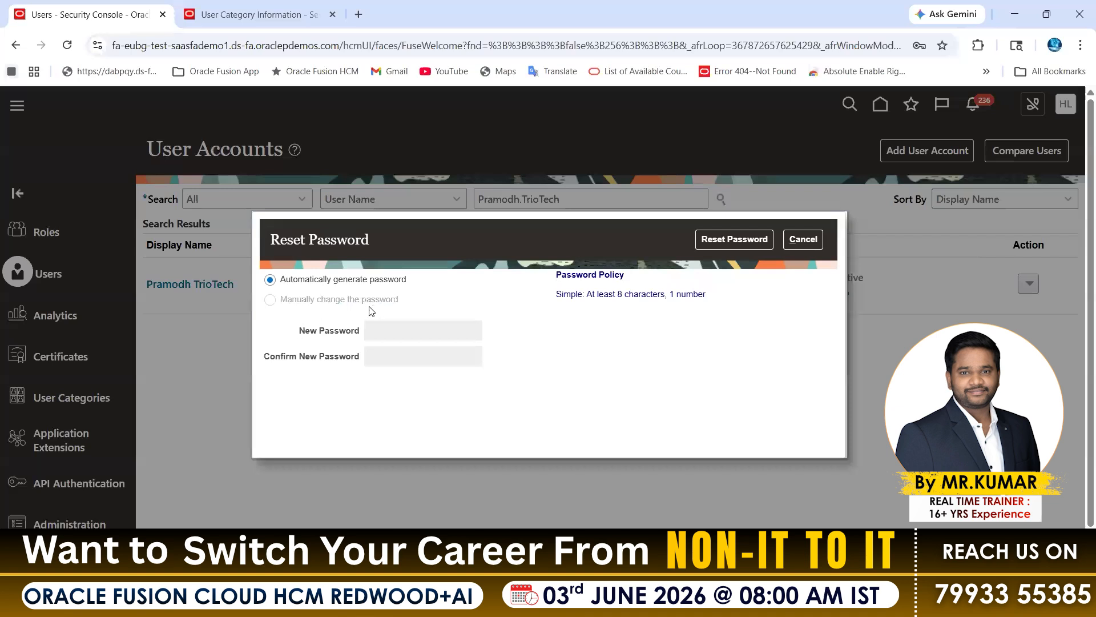
drag(404, 303, 271, 303)
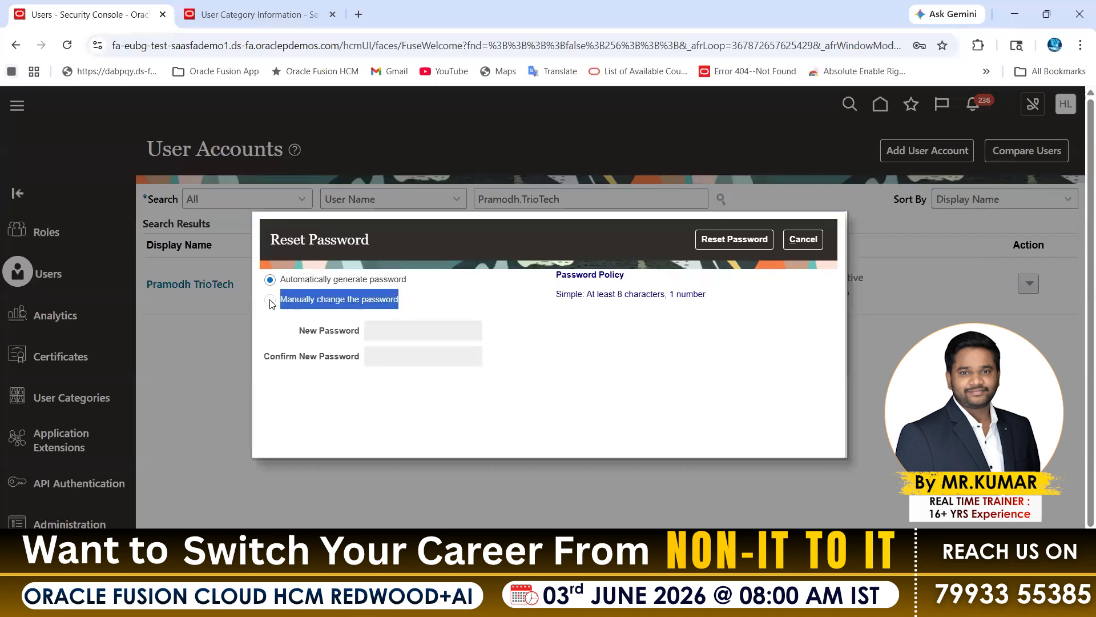
click(481, 291)
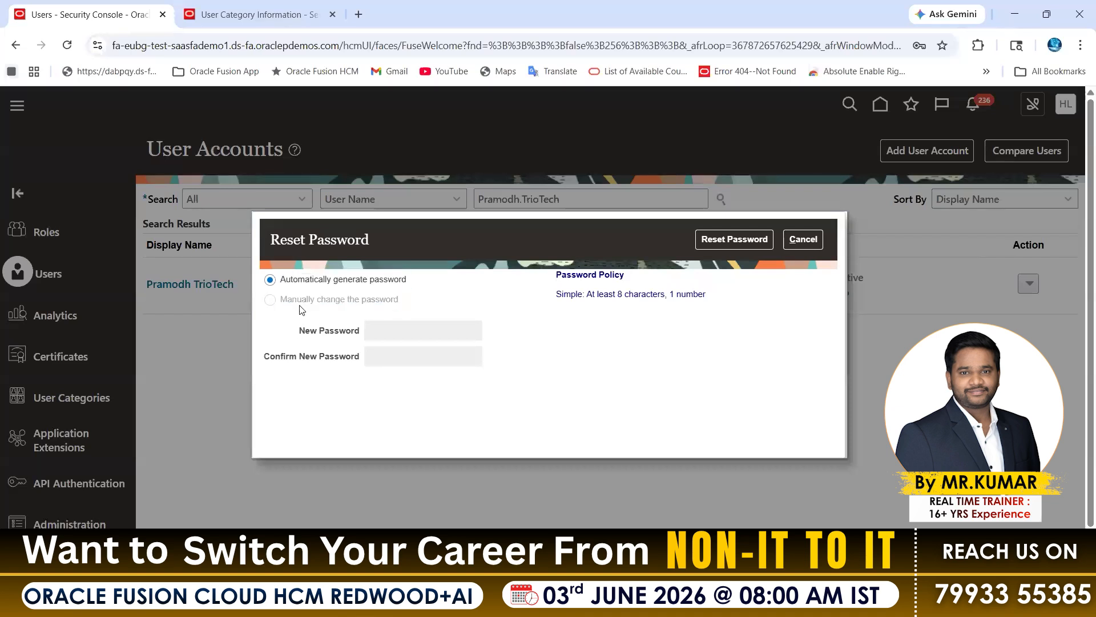
drag(293, 302, 367, 288)
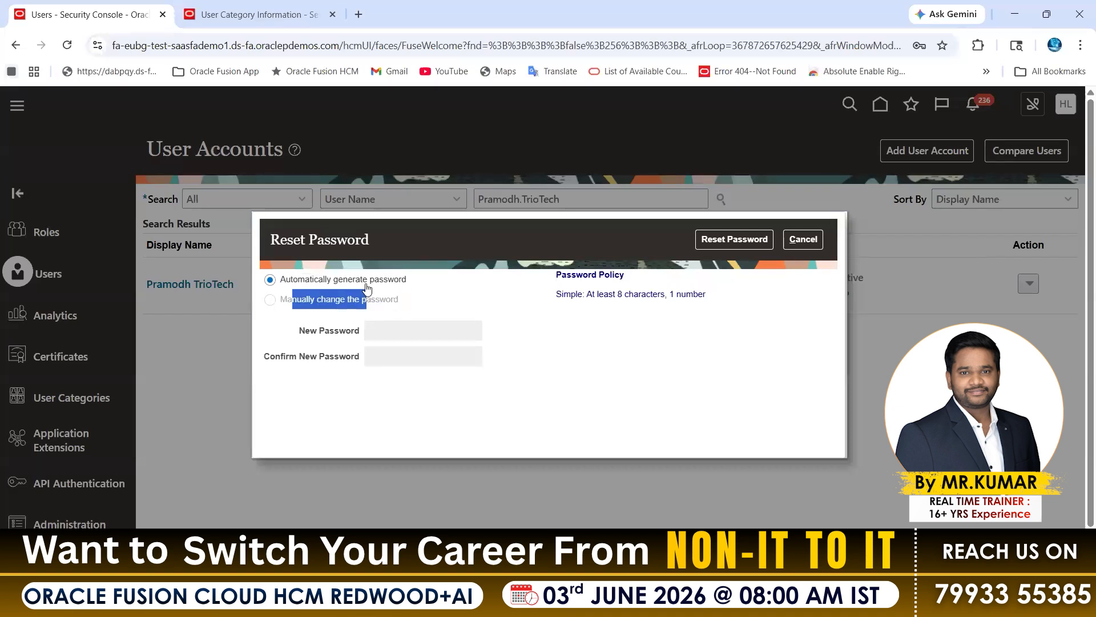
Enable Administrator can manually reset password in the Security Console for the DEFAULT category and save the policy.
click(266, 15)
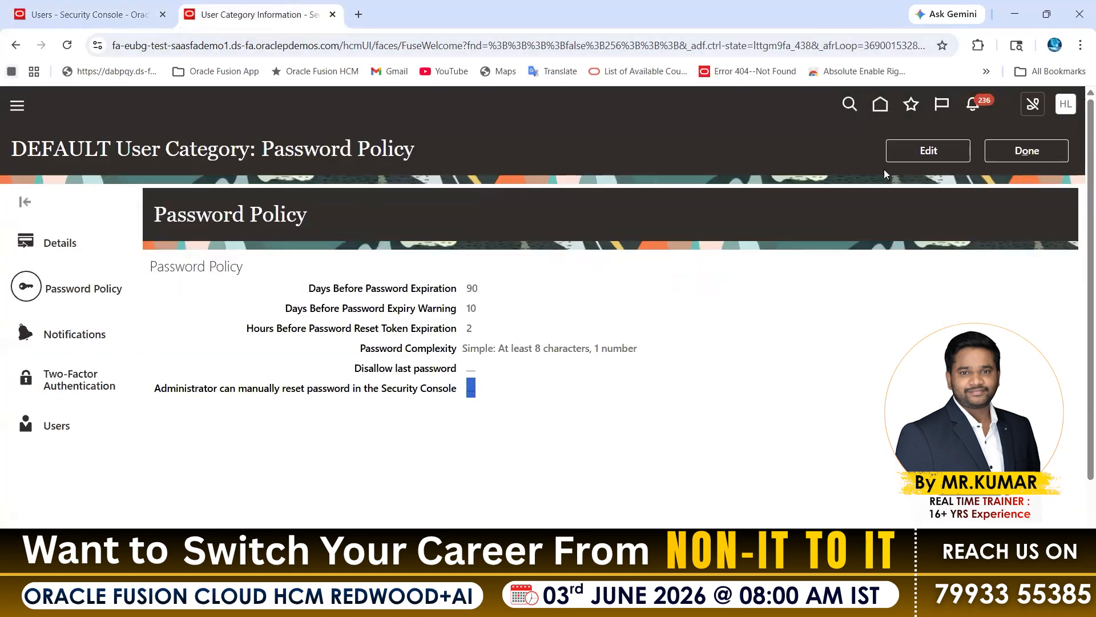
click(928, 150)
click(325, 439)
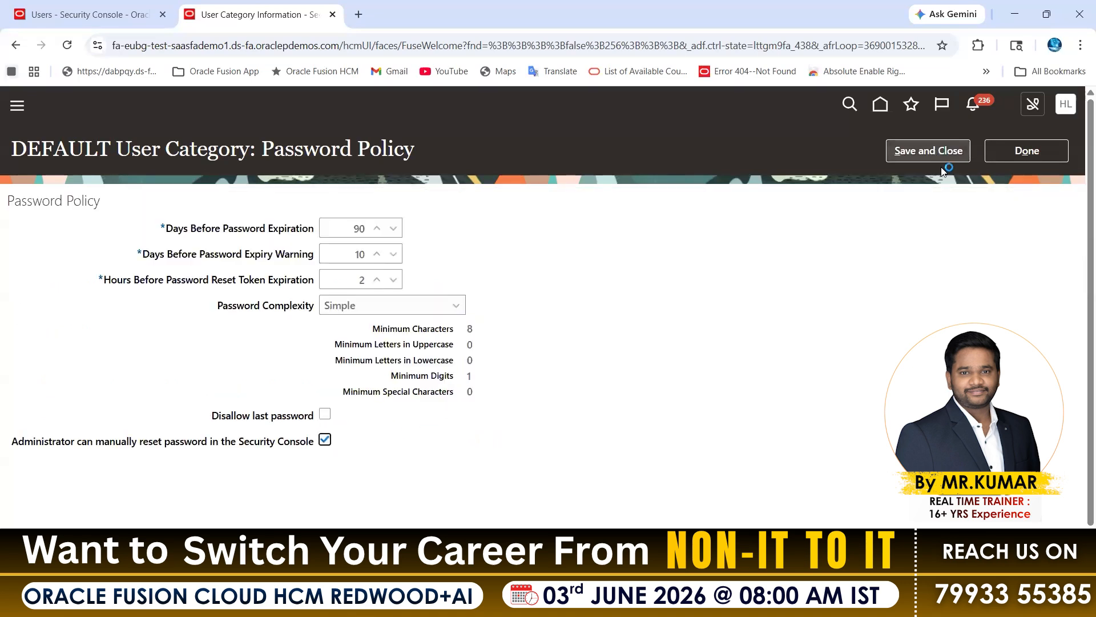
click(928, 150)
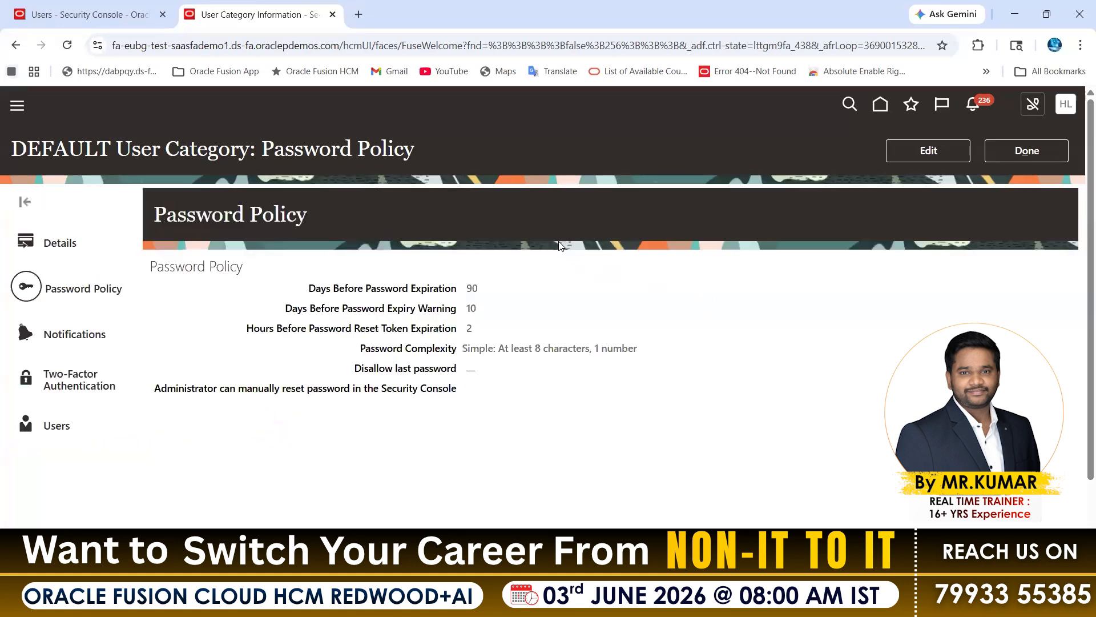
Reopen the Reset Password dialog for the listed user account, check that Manually change the password is selectable, and cancel the dialog.
click(85, 14)
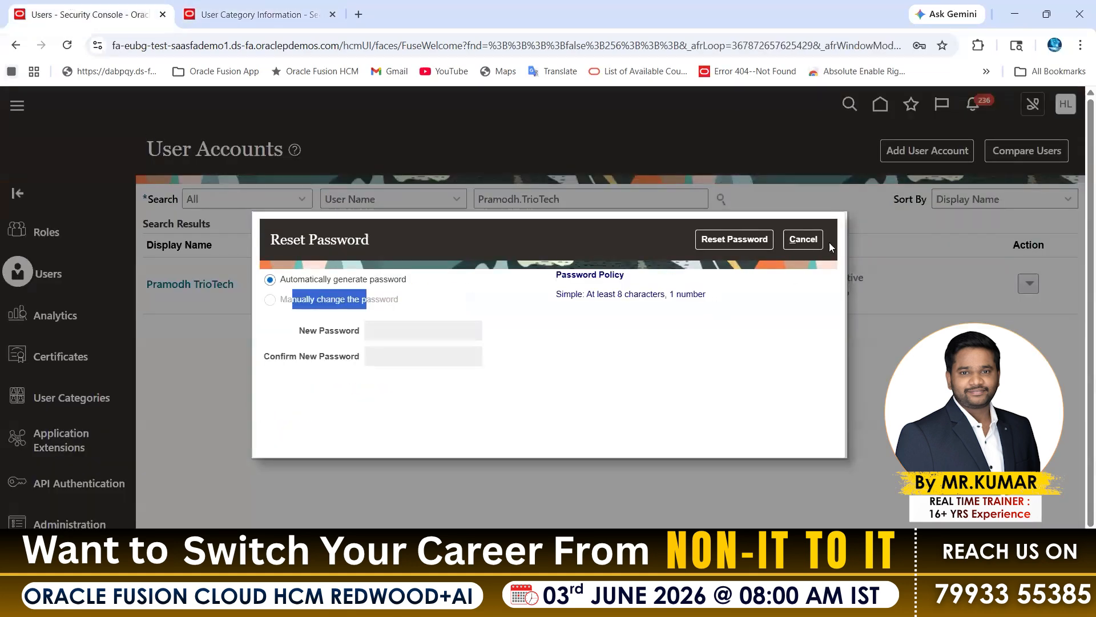
click(803, 239)
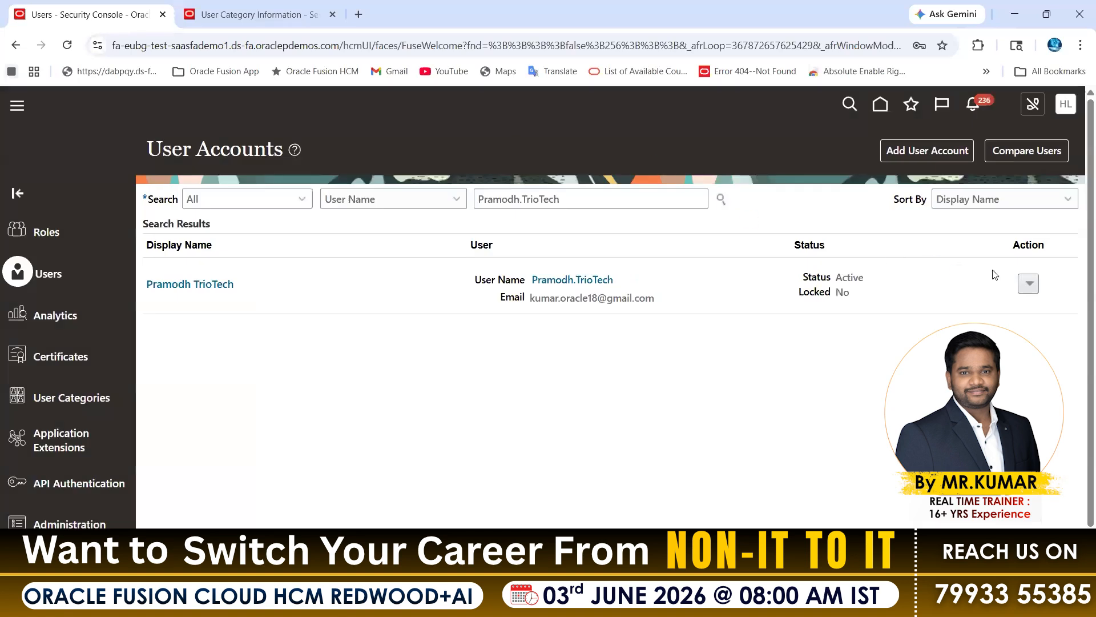
click(1029, 284)
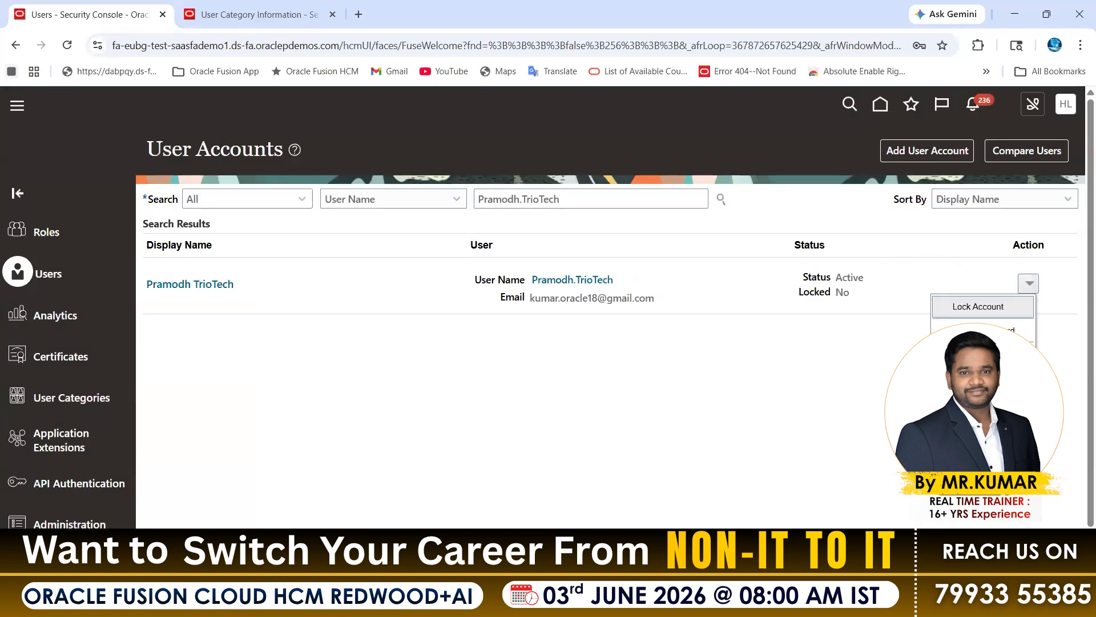
click(977, 306)
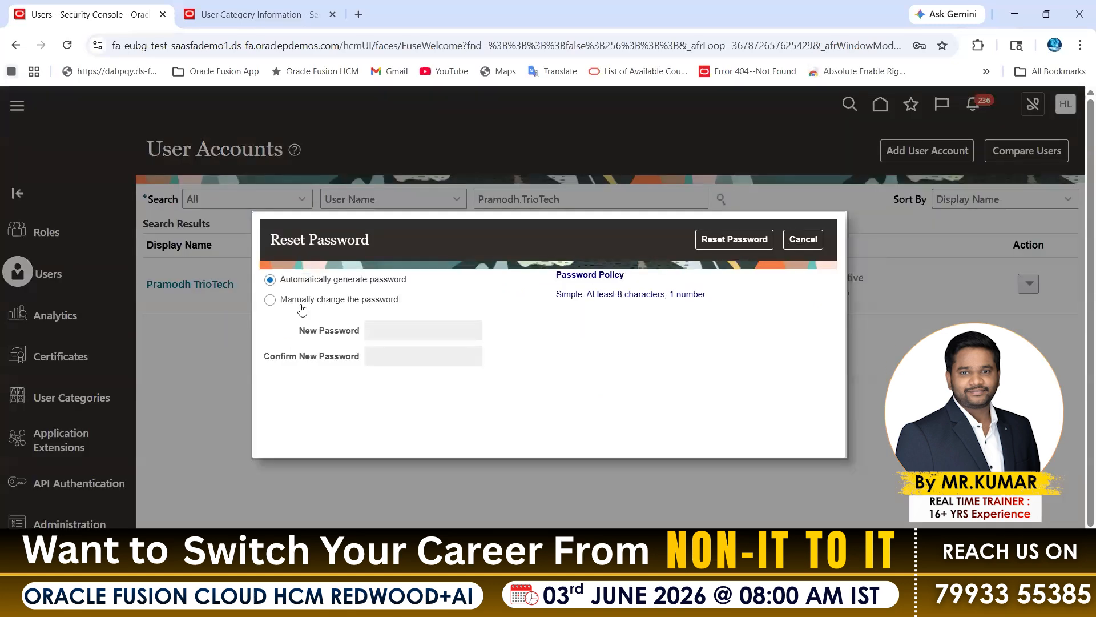
click(340, 301)
click(805, 243)
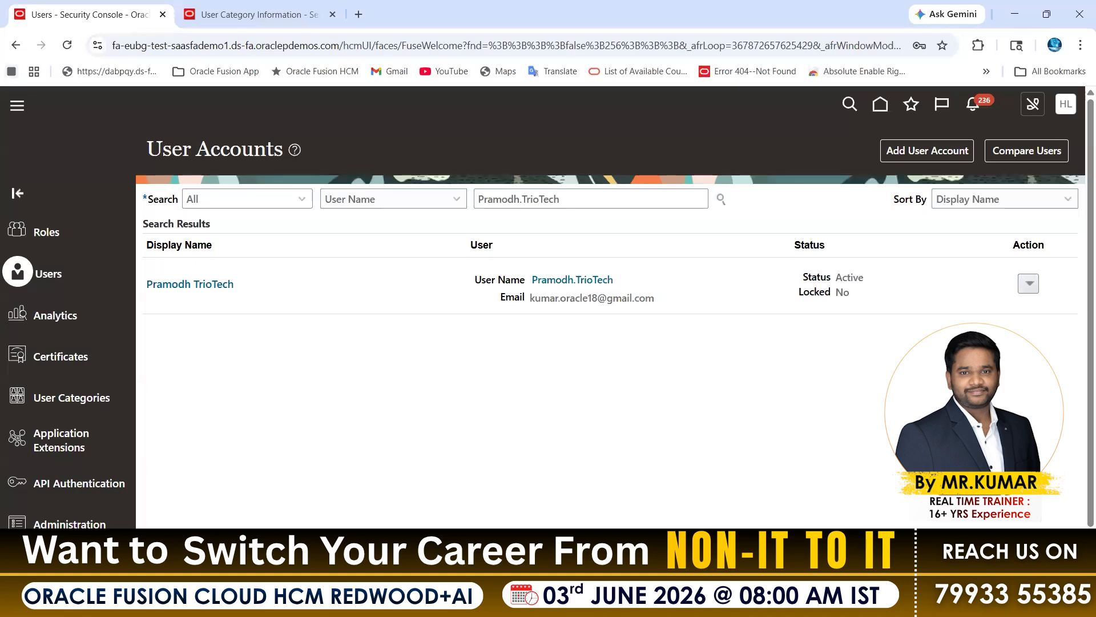
Switch to the Excel demo class workbook and review the User Account Rules list and the User Category - Default heading.
key(alt+Tab)
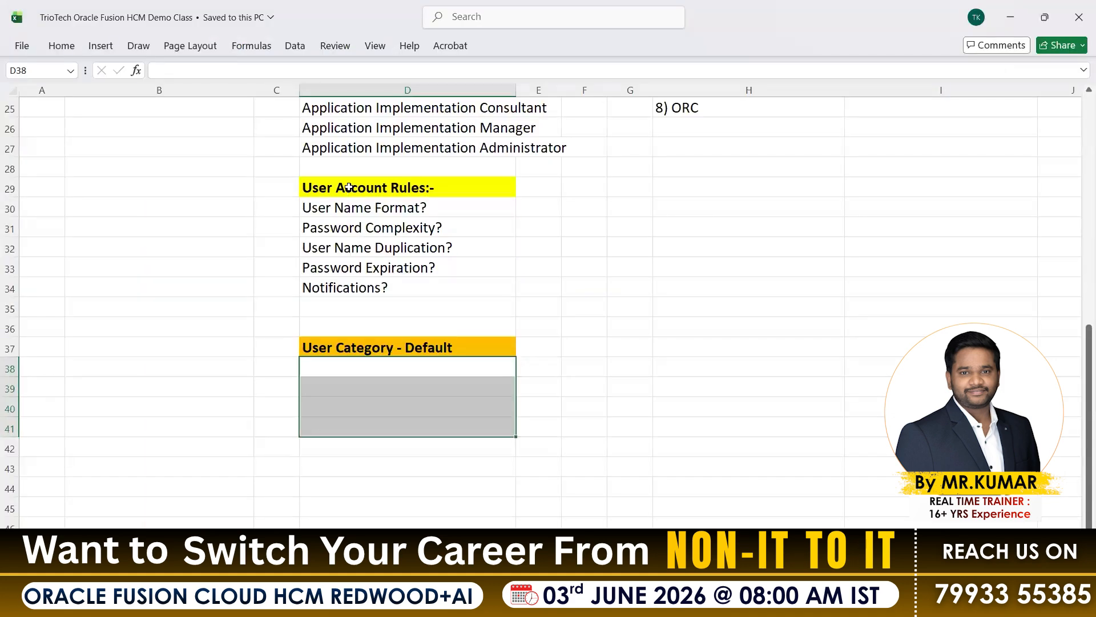
drag(348, 188, 384, 288)
click(391, 346)
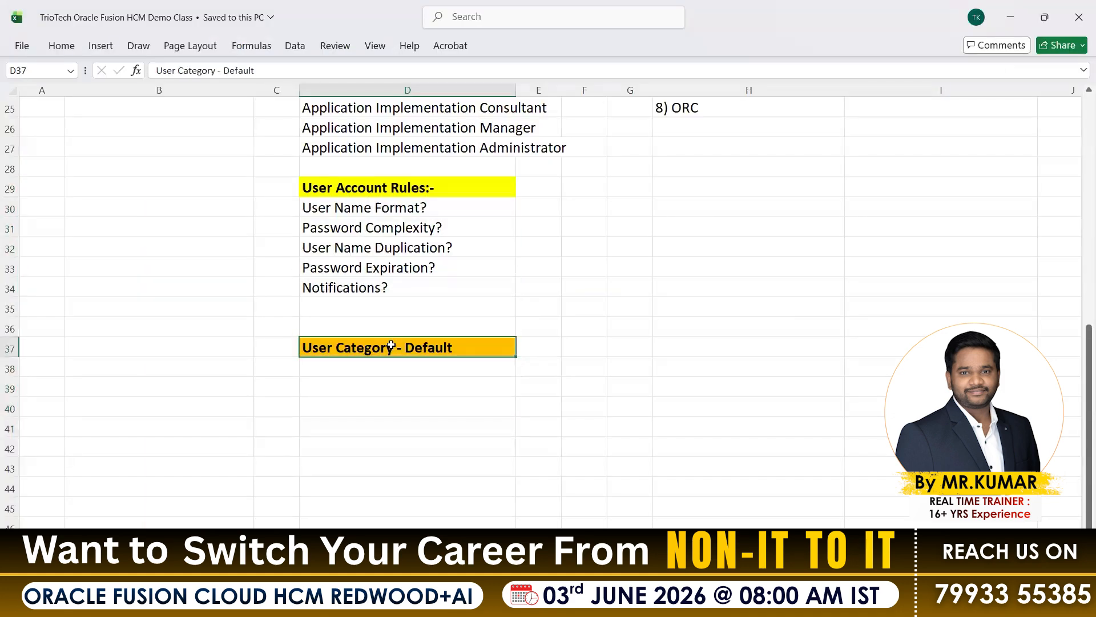
Return to the DEFAULT user category in the browser and examine its notification preferences and notification templates.
click(541, 602)
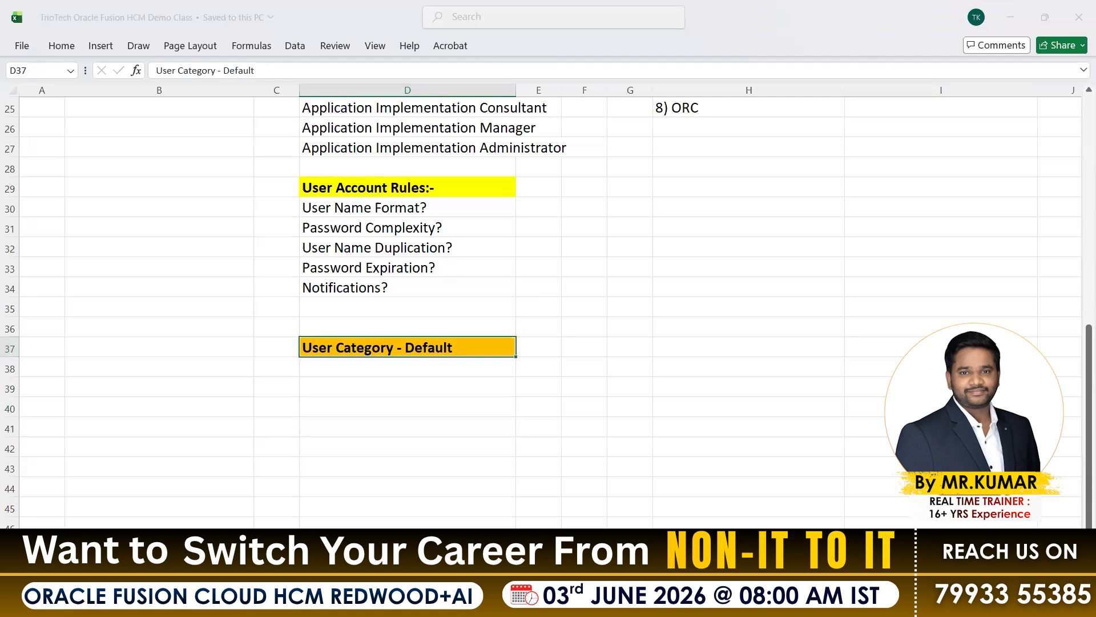
click(469, 534)
click(252, 14)
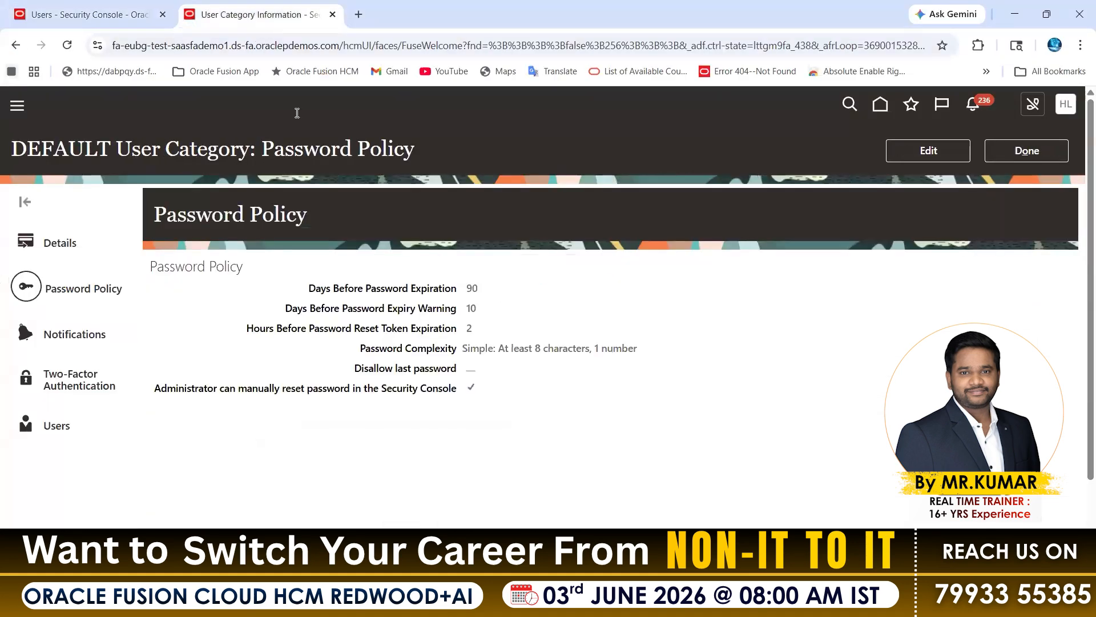
click(86, 334)
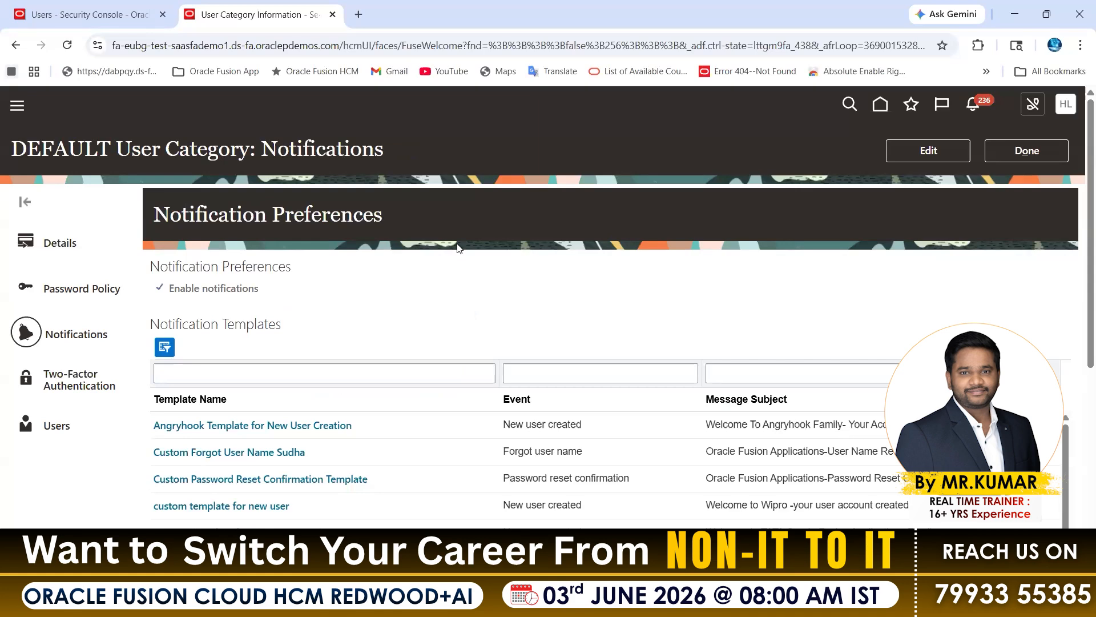
triple_click(338, 205)
scroll(497, 376, down, 5)
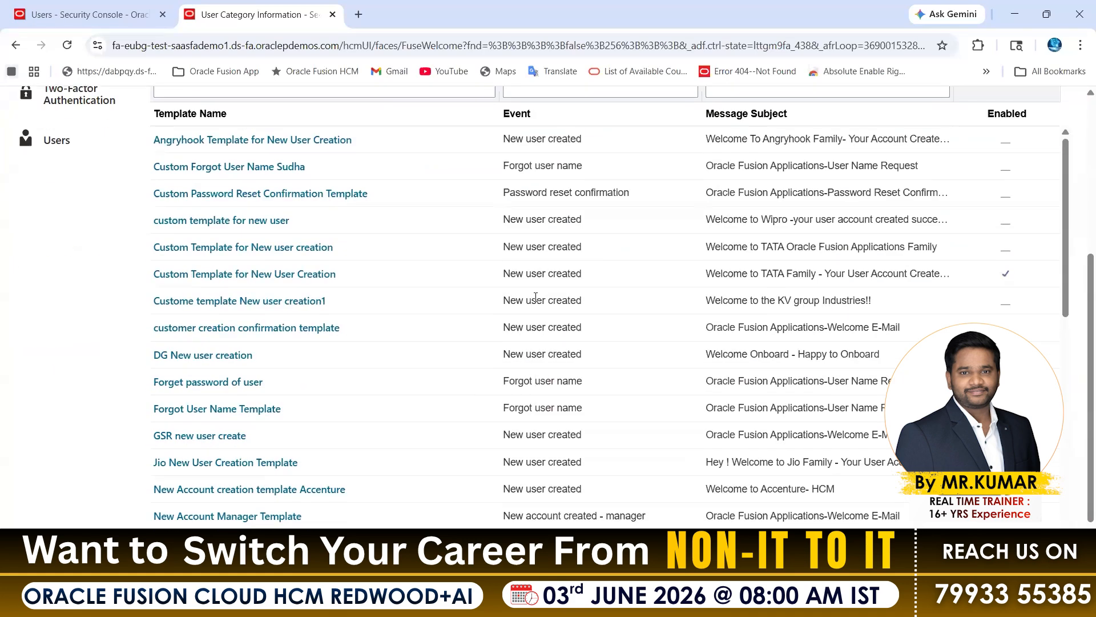
scroll(531, 340, up, 5)
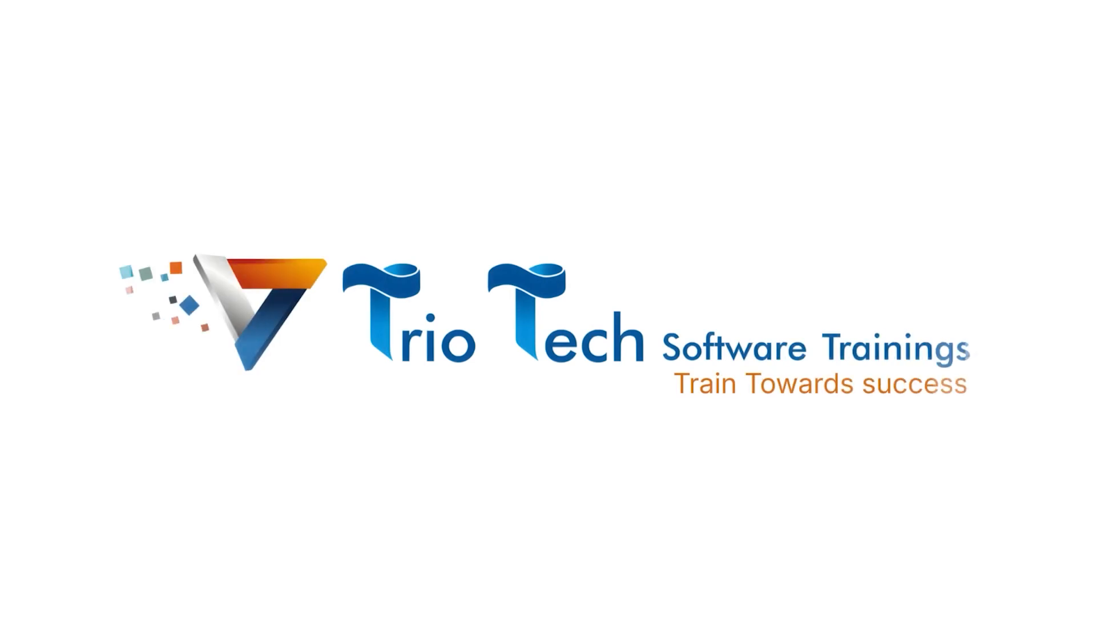